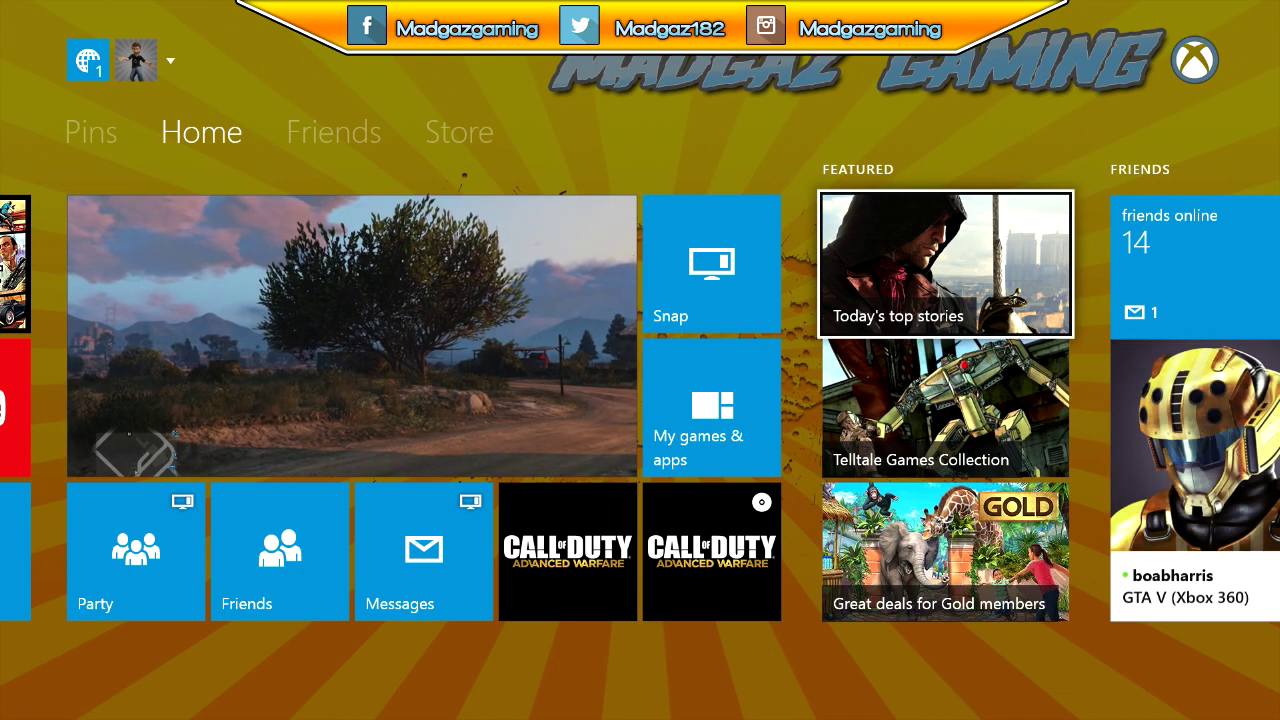
Browse the Pins, Friends and Store pages, then open the Home options menu.
key("Right")
key("Right")
key("Right")
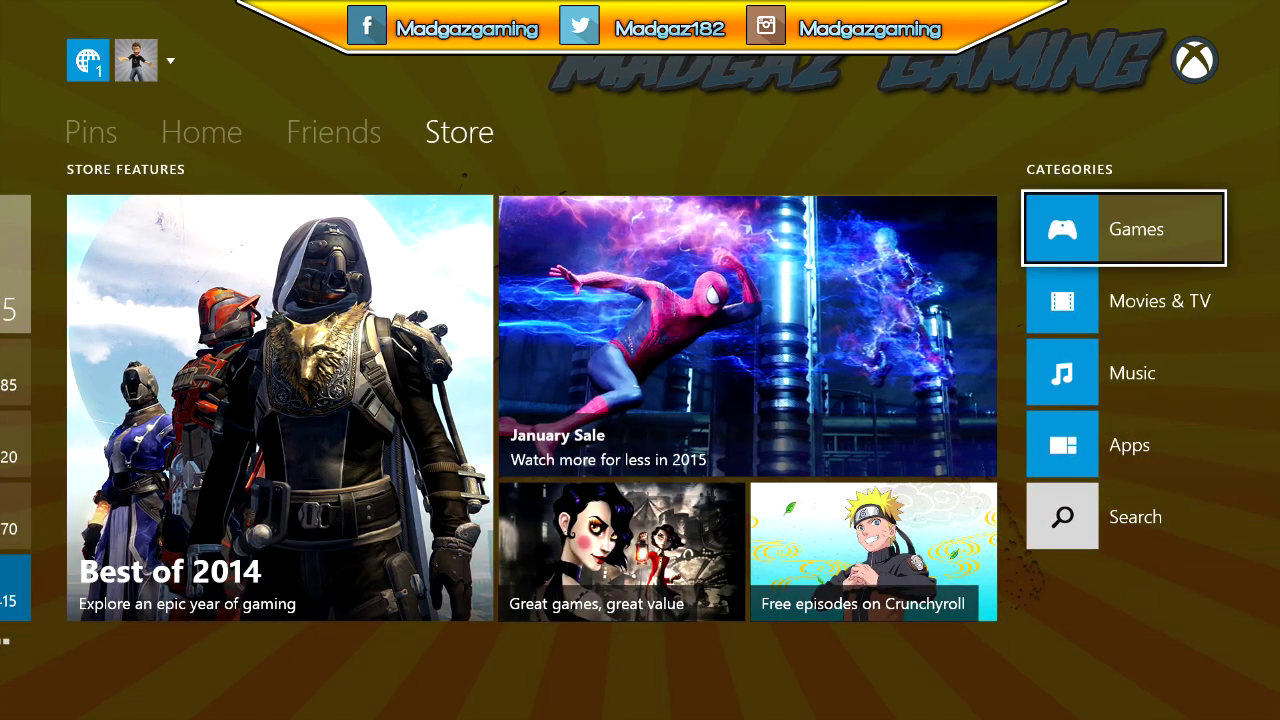
key("Left")
key("Left")
key("Left")
key("Left")
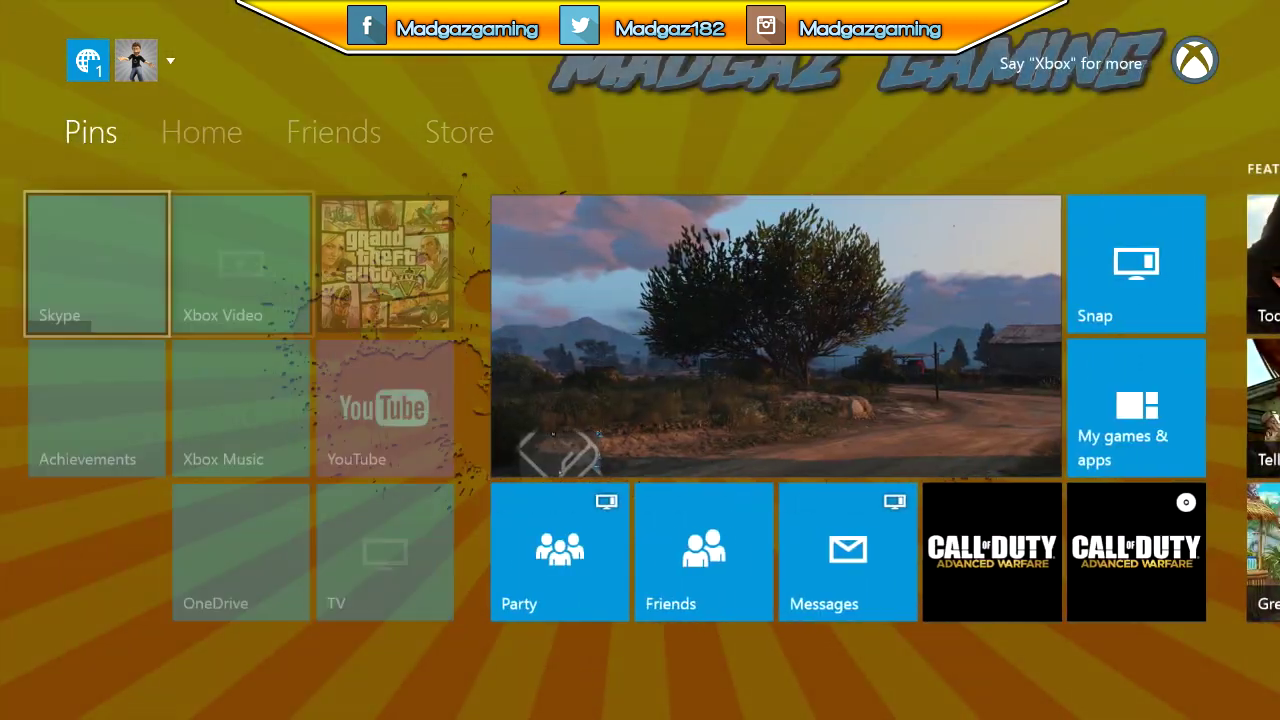
key("Right")
key("Right")
key("Right")
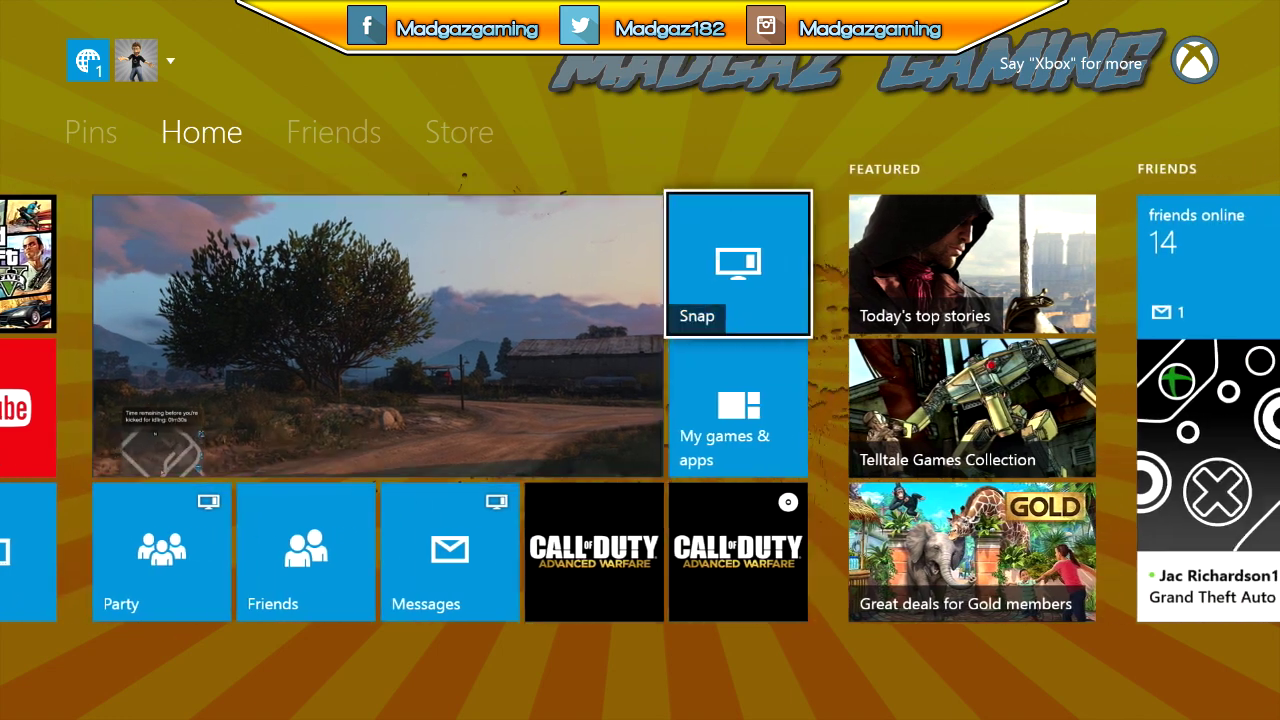
key("Menu")
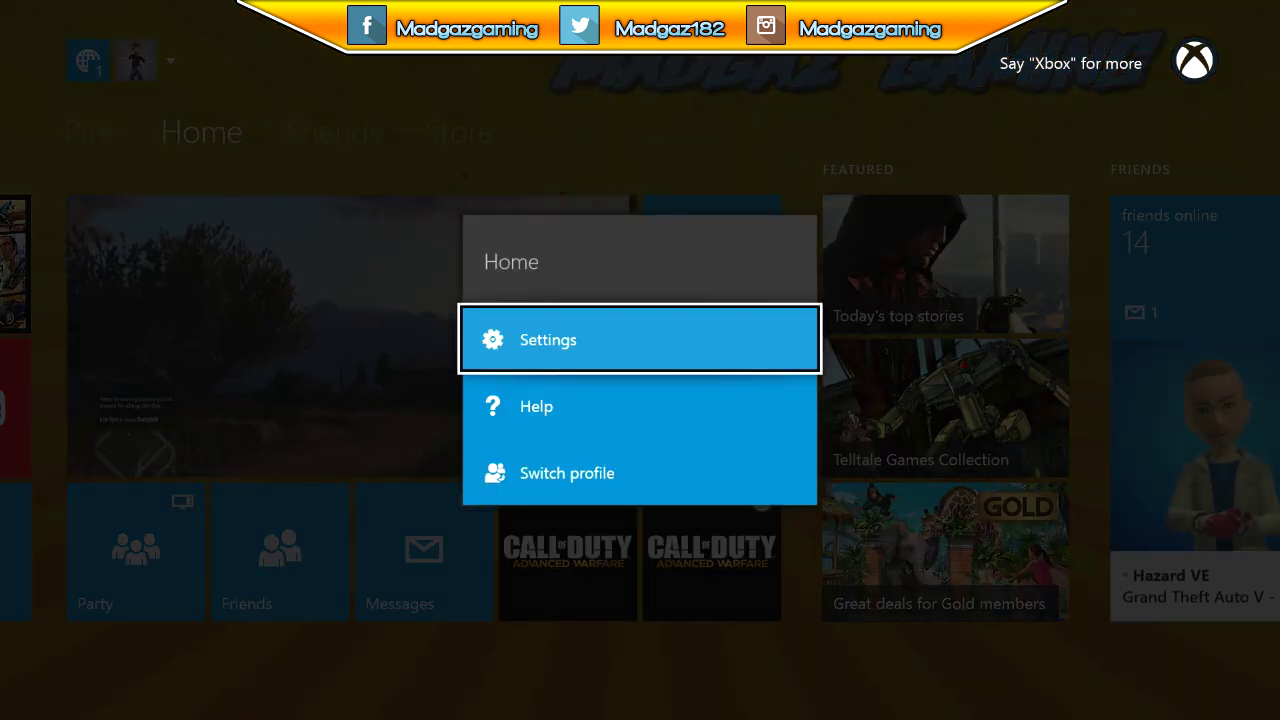
Go into Settings and open Console > Preferences, moving to the Play To streaming option.
key("Return")
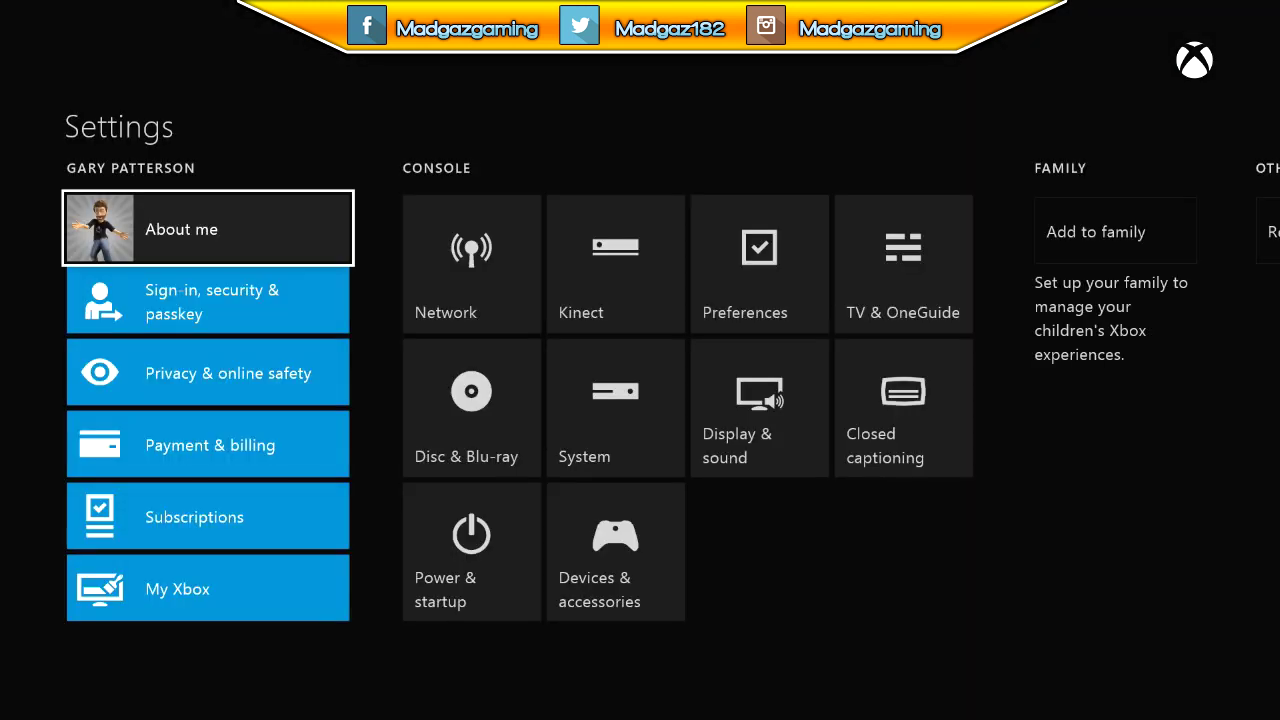
key("Down")
key("Down")
key("Down")
key("Right")
key("Right")
key("Right")
key("Up")
key("Return")
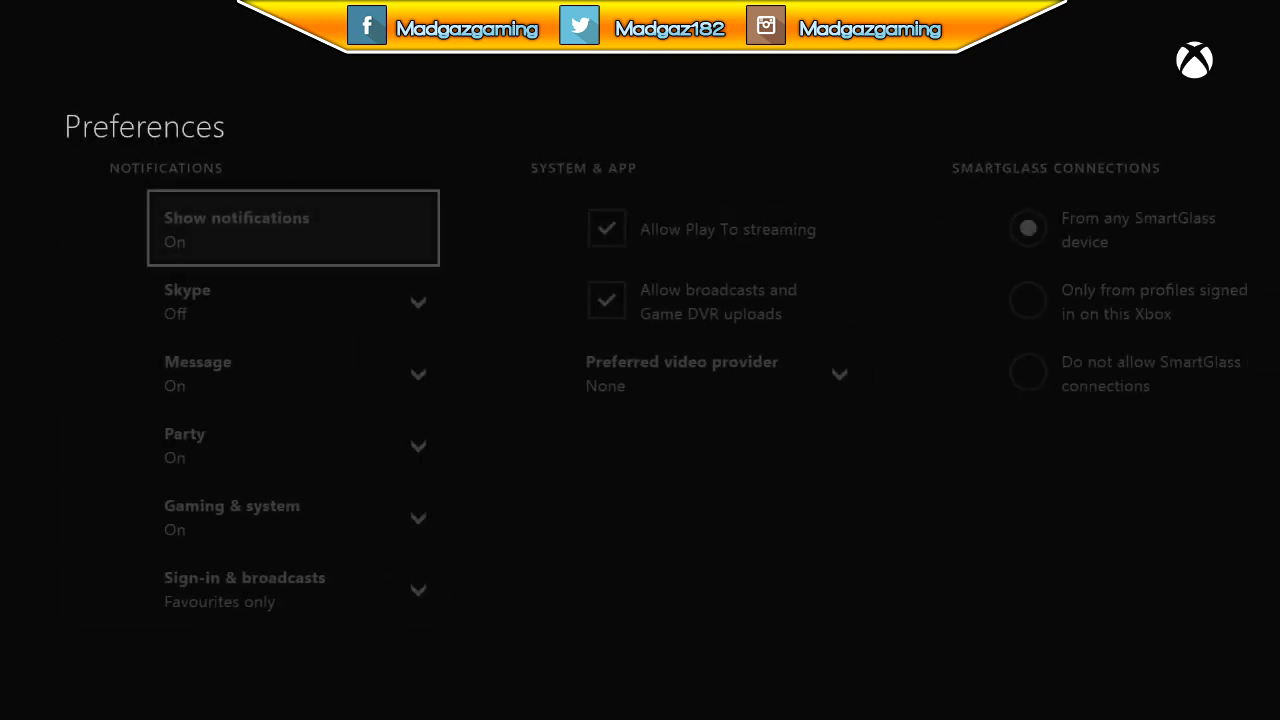
key("Right")
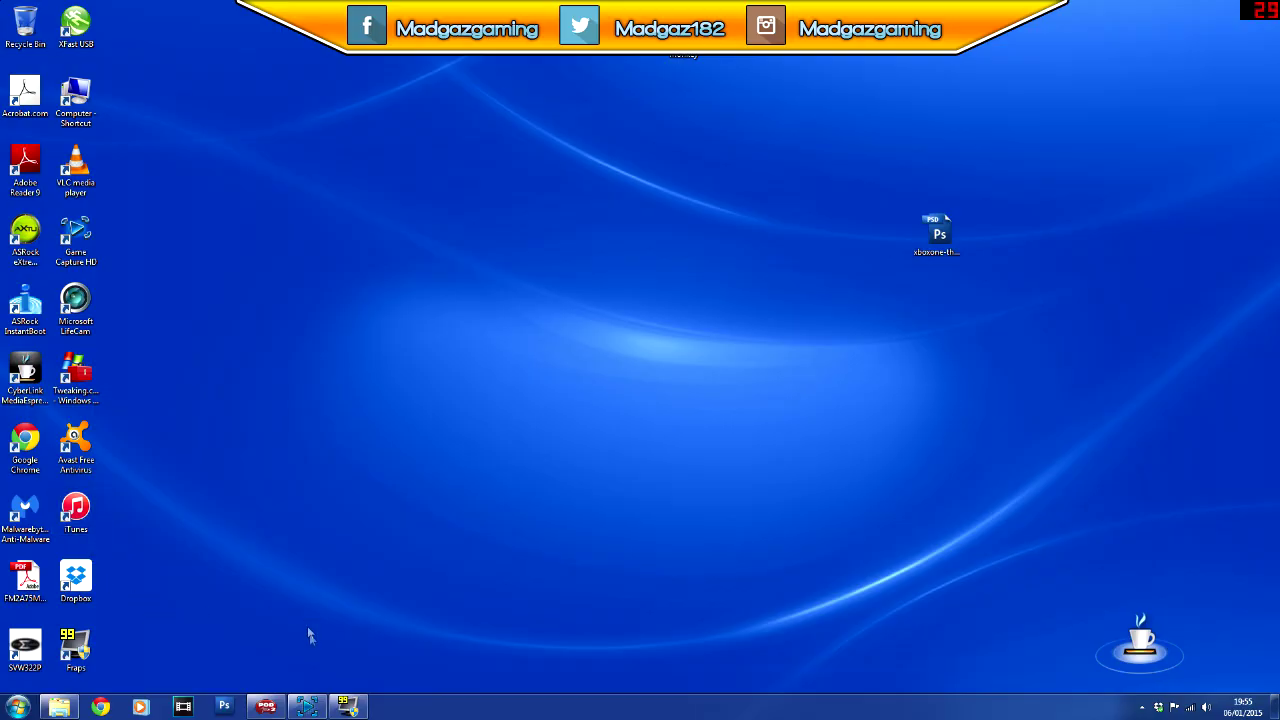
left_click(9, 711)
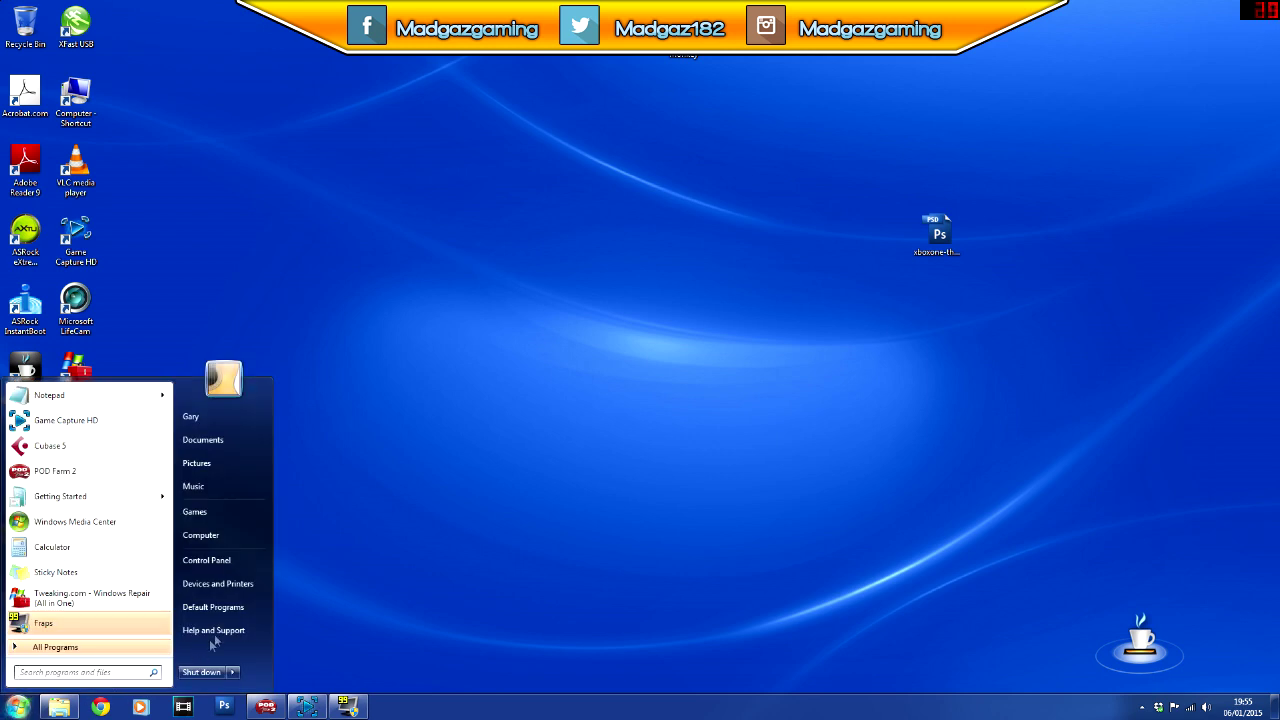
left_click(218, 584)
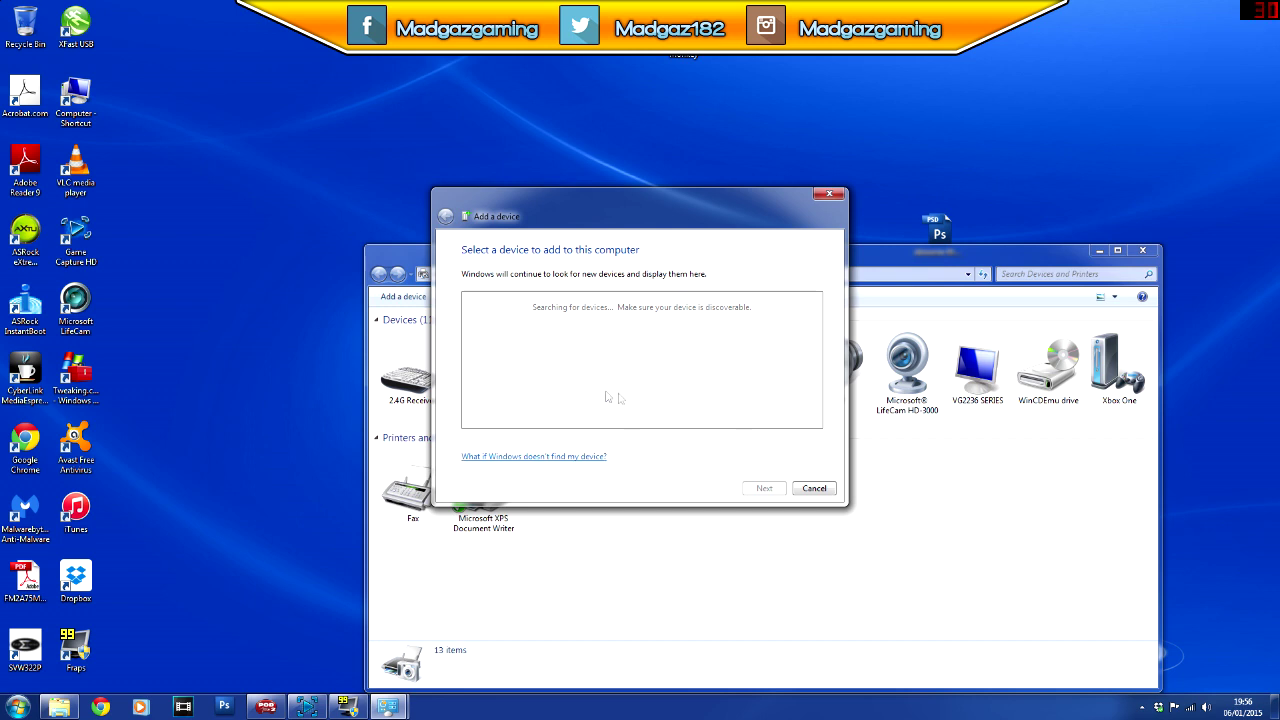
left_click(816, 488)
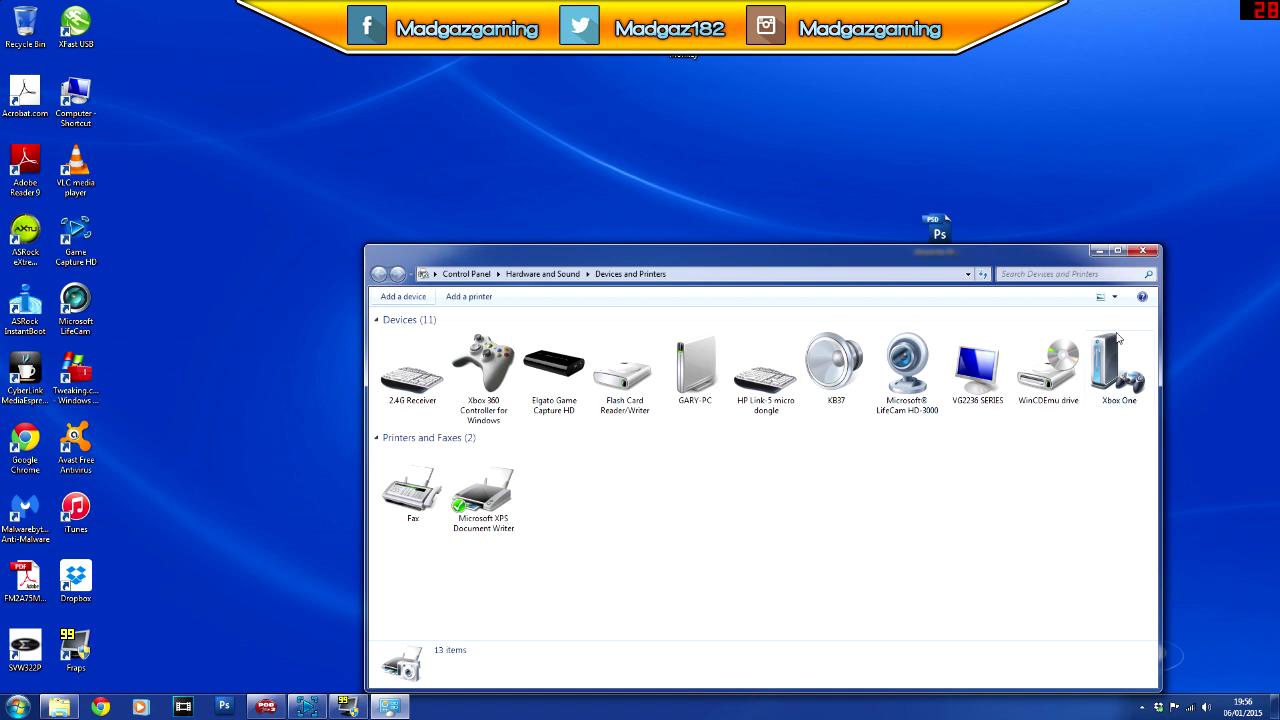
left_click(1141, 253)
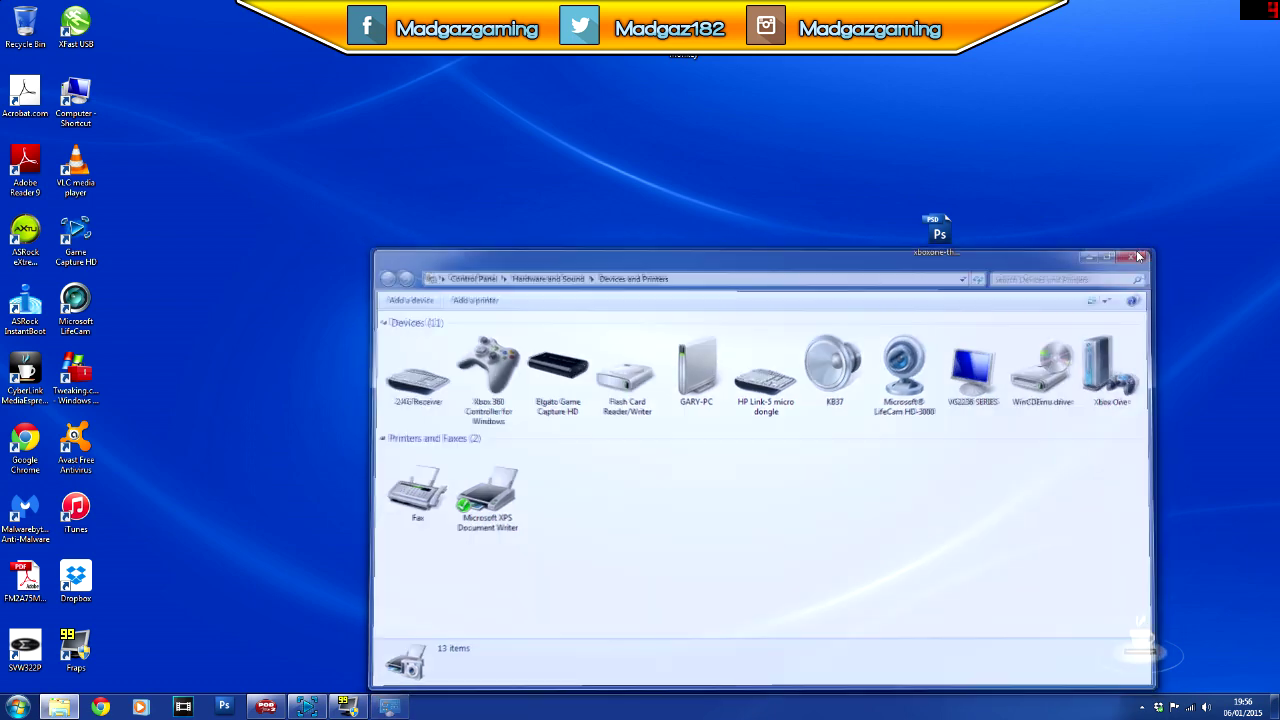
left_click(140, 707)
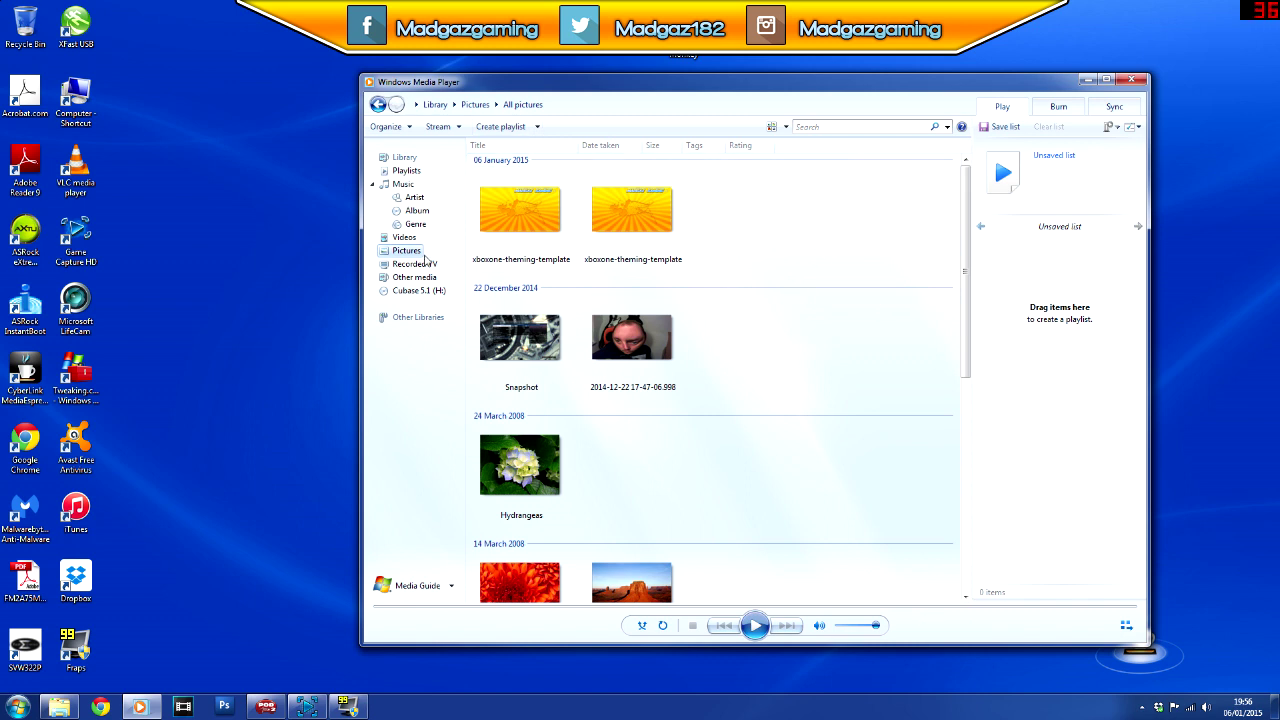
left_click(438, 127)
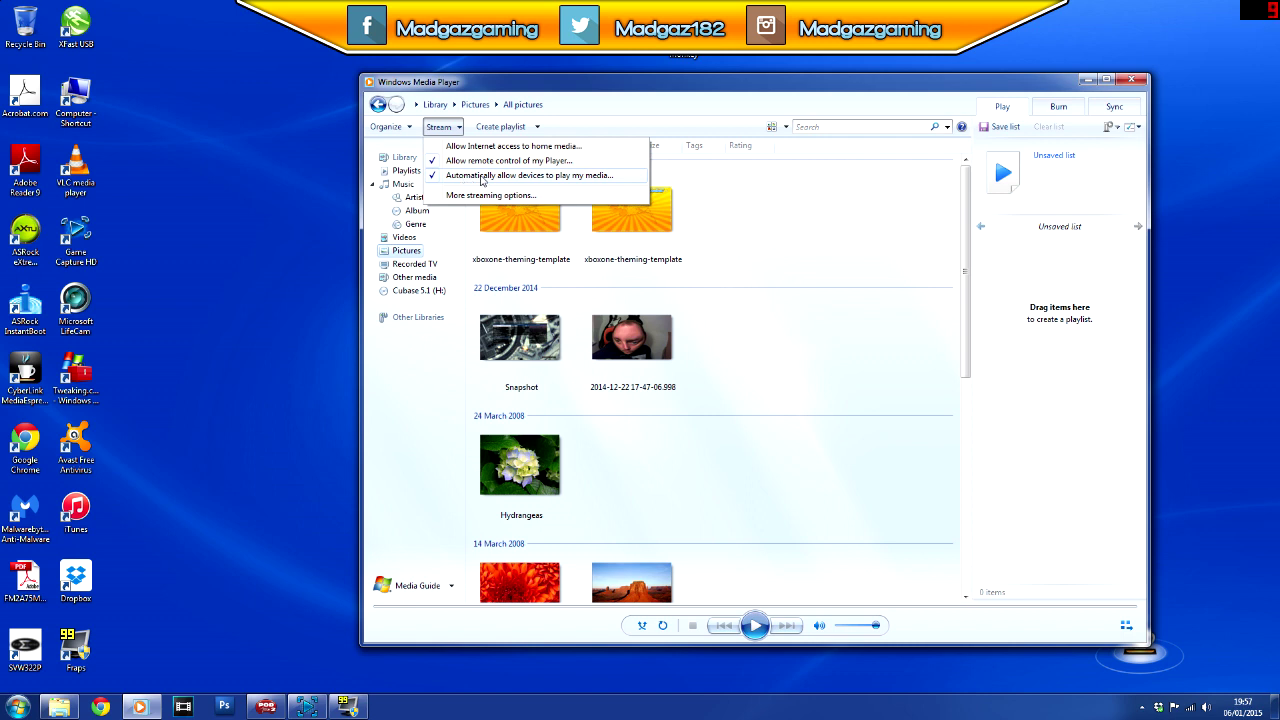
left_click(1134, 80)
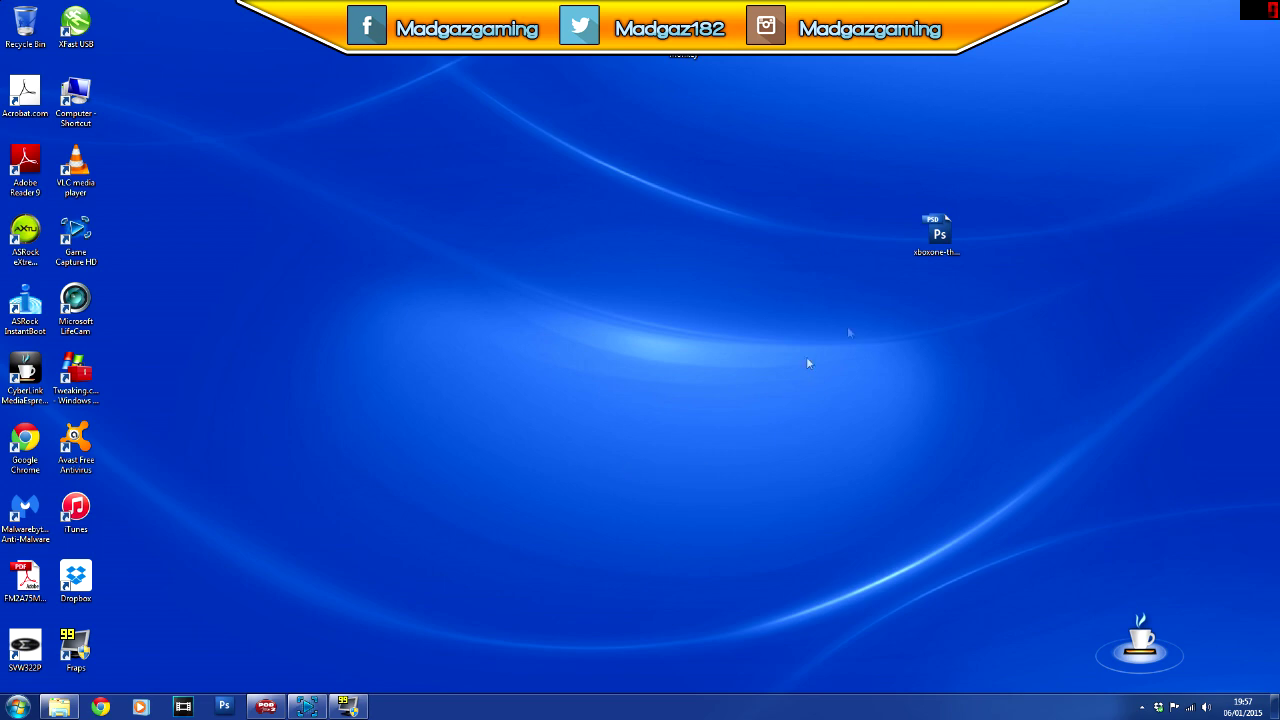
Open the theming template PSD and toggle layers to preview the racing photo without title or logo glow.
left_click(931, 254)
double_click(935, 250)
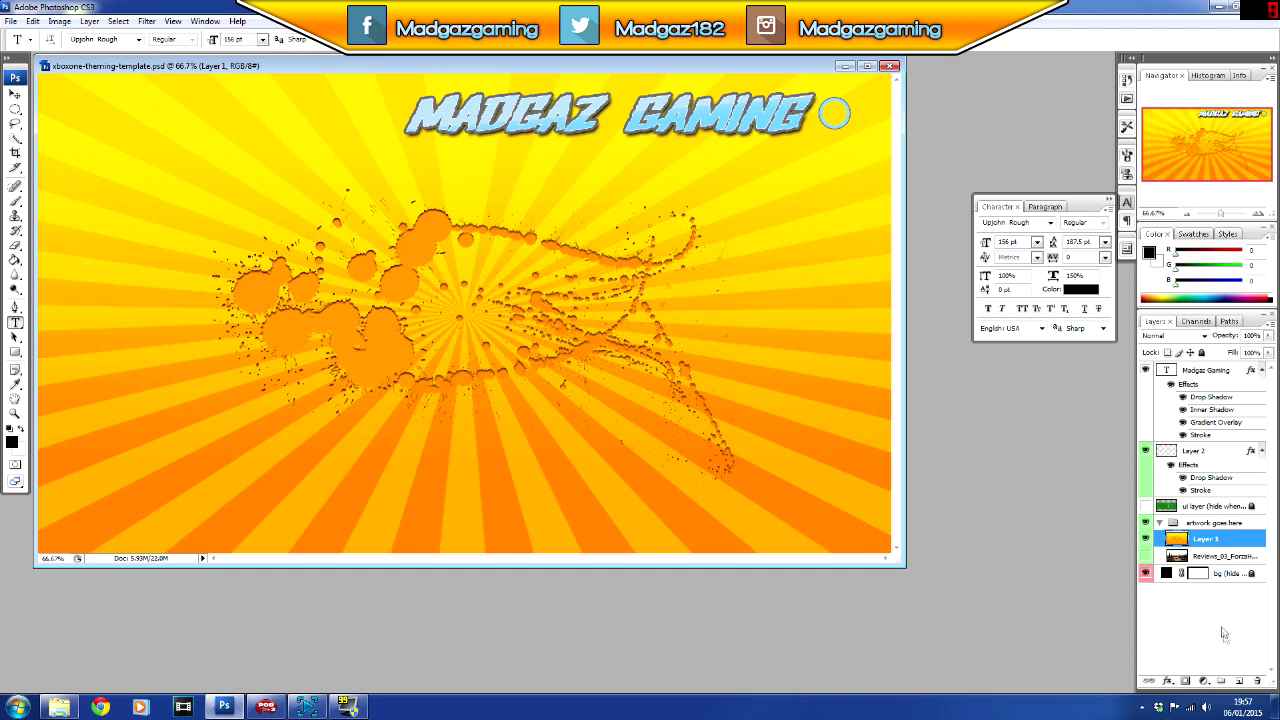
left_click(1145, 506)
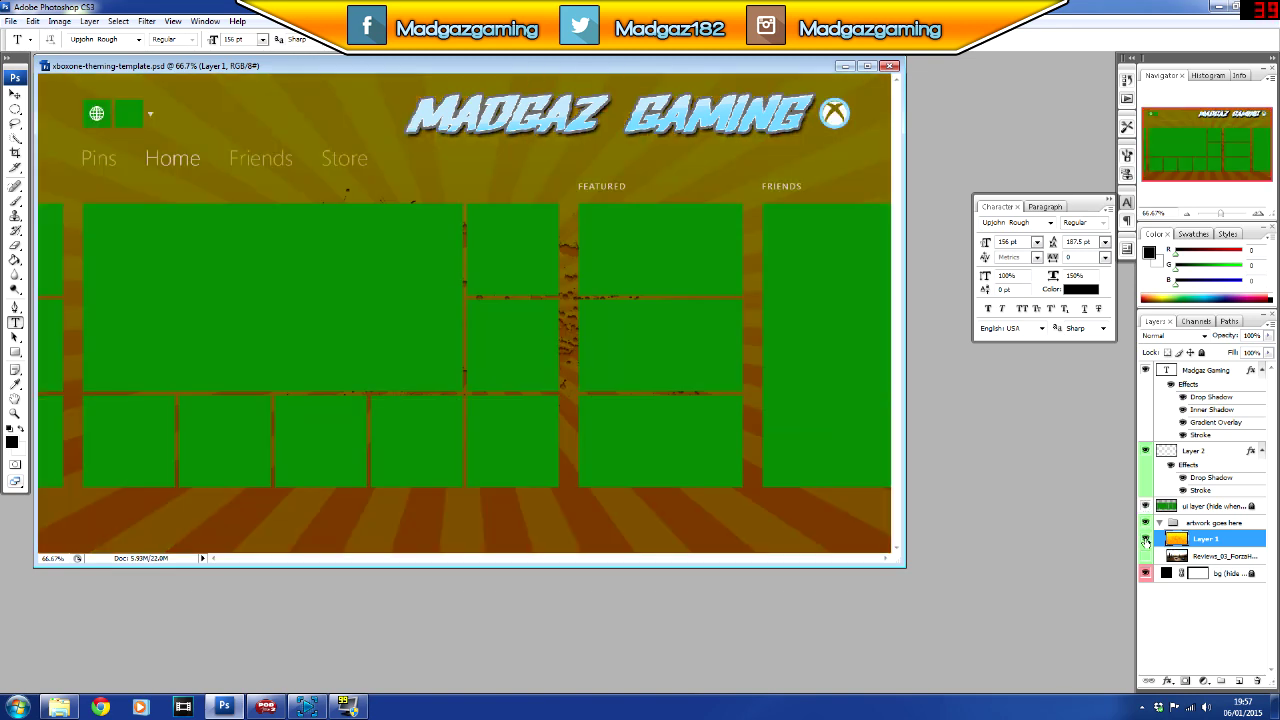
left_click(1145, 539)
left_click(1145, 556)
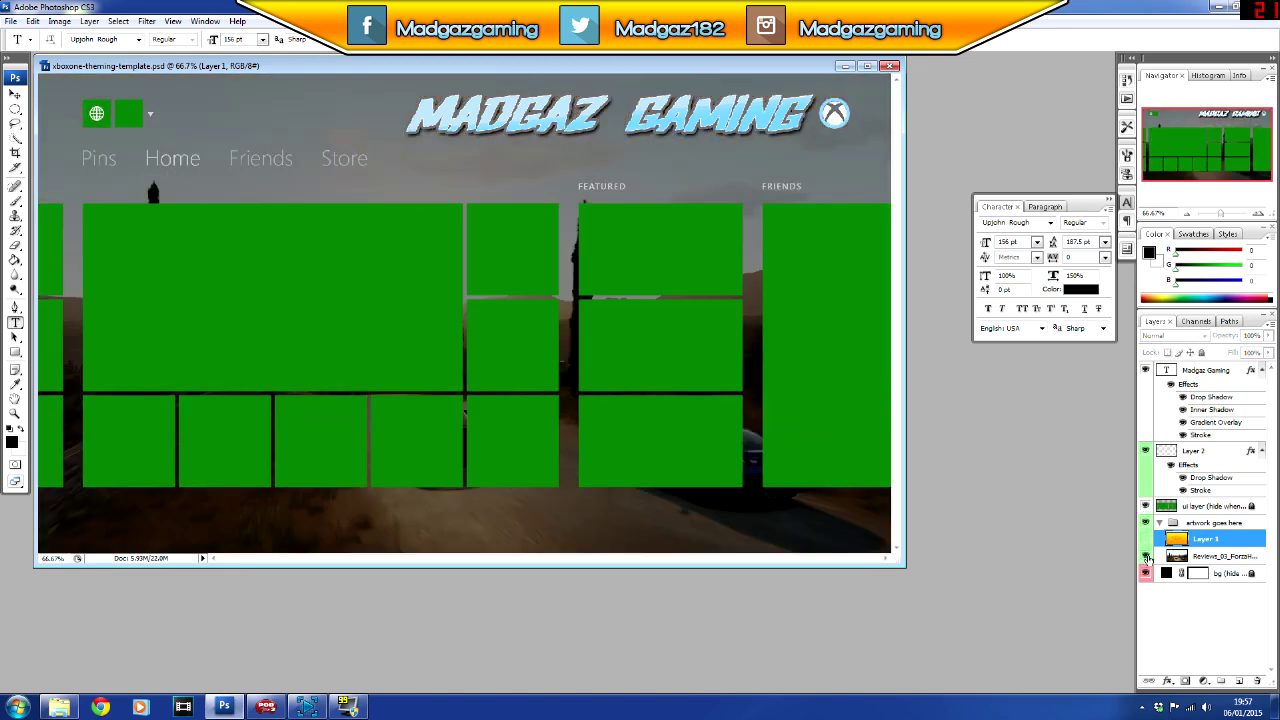
left_click(1145, 371)
left_click(1146, 451)
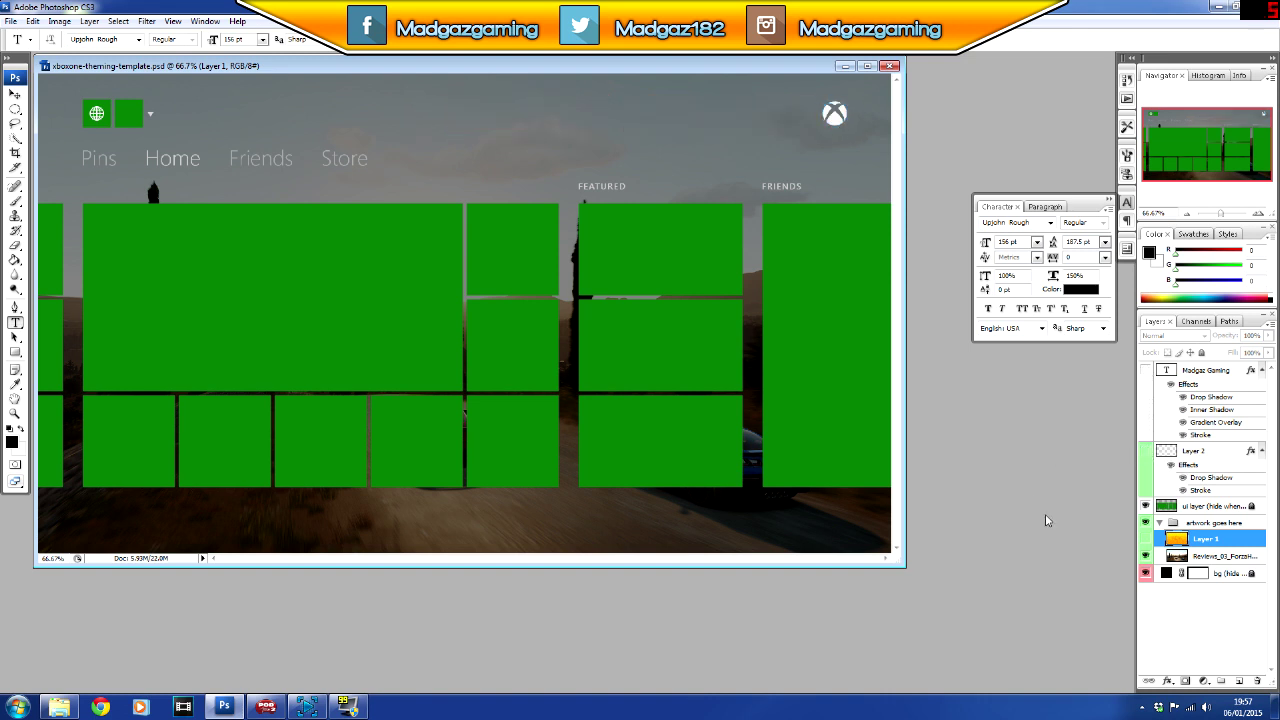
left_click(1145, 506)
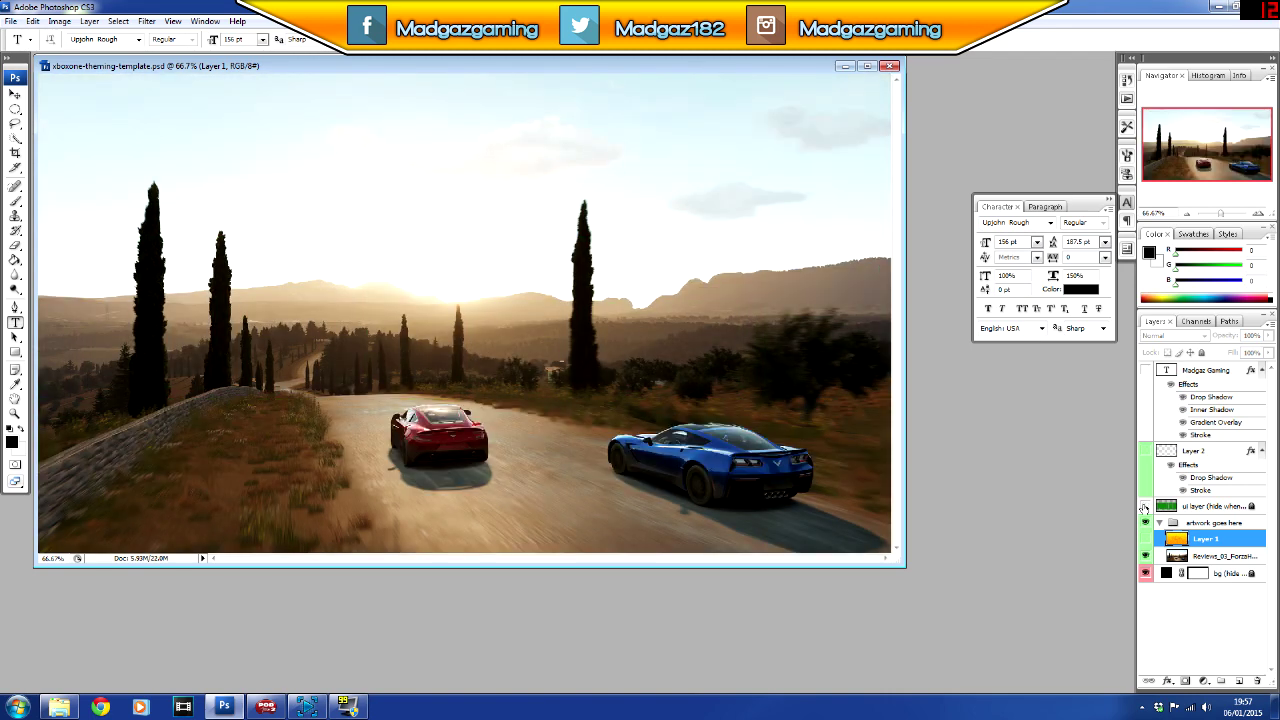
Restore the sunburst, Xbox logo effects and Madgaz Gaming title layers, leaving the tile overlay hidden.
left_click(1145, 506)
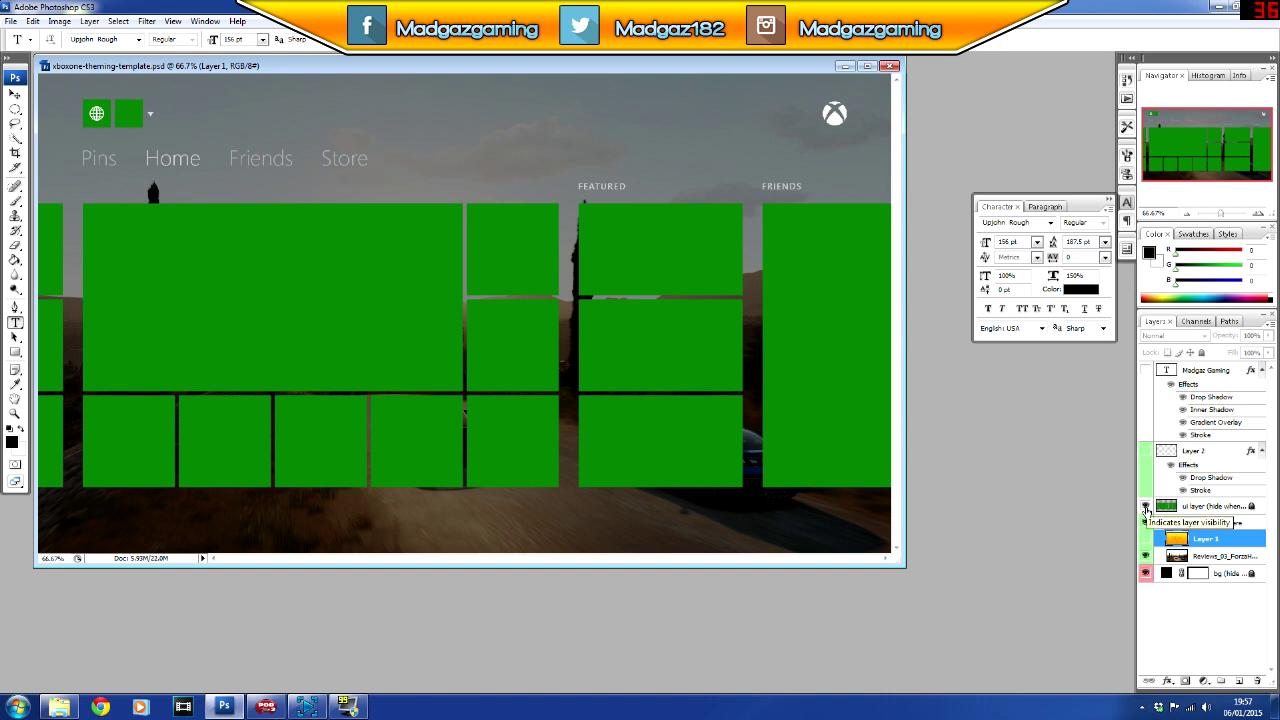
left_click(1145, 538)
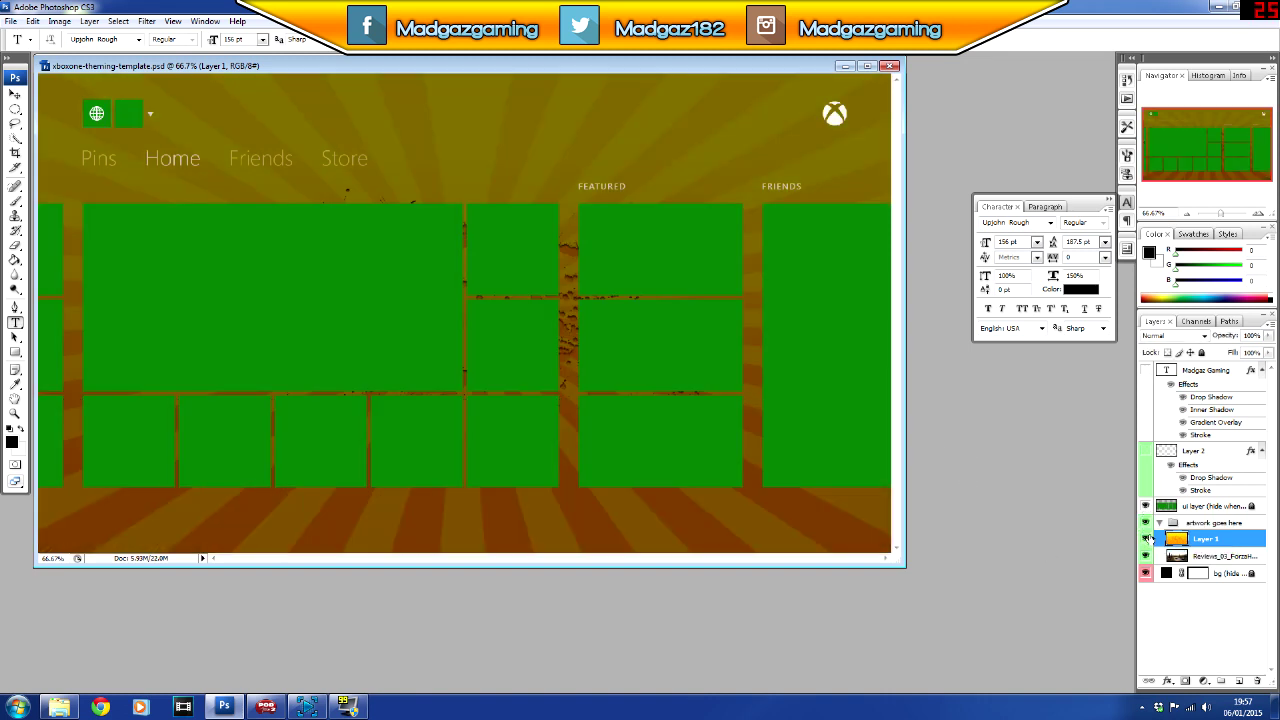
left_click(1146, 451)
left_click(1146, 371)
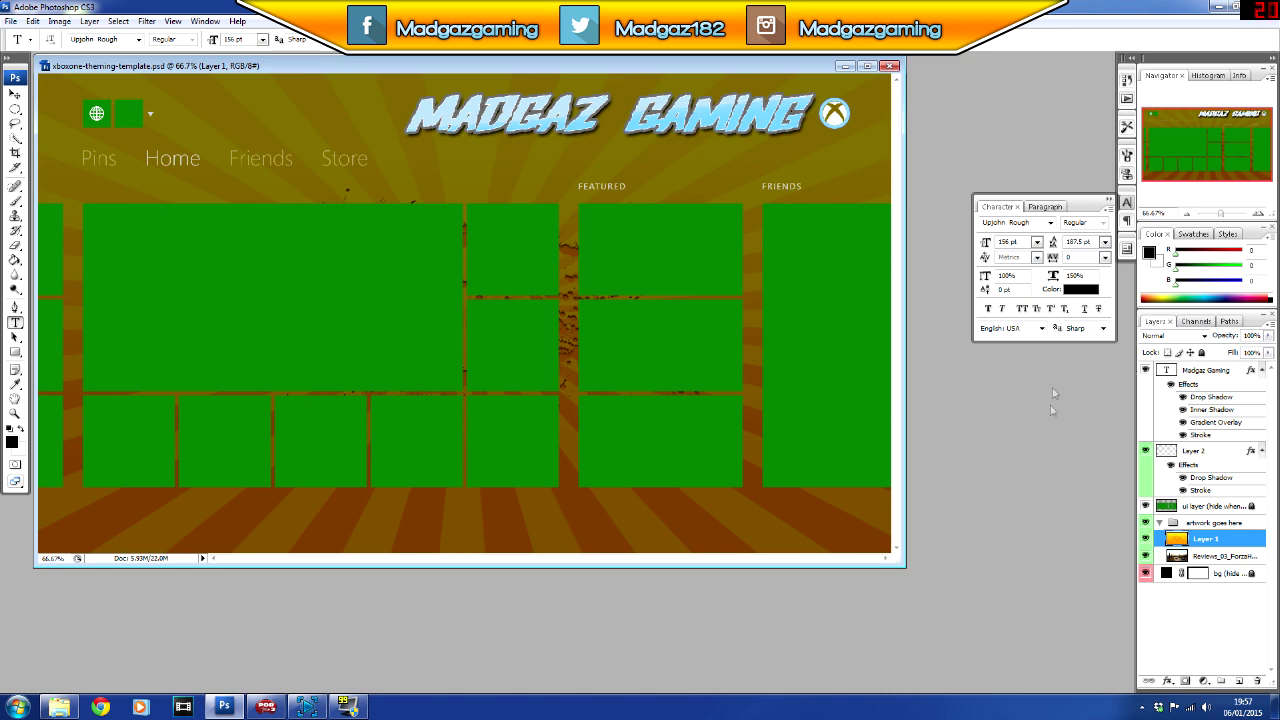
left_click(1146, 507)
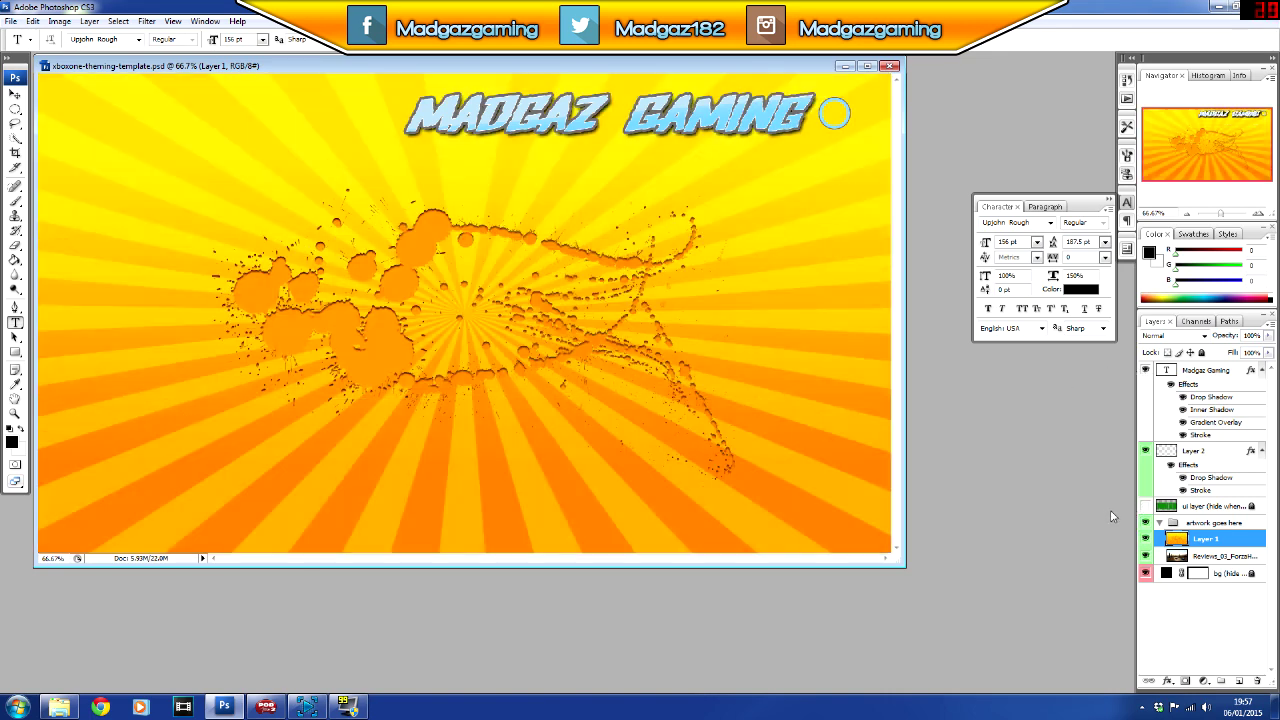
Minimise Photoshop to the desktop and open Computer.
left_click(10, 21)
key("Escape")
key("super+d")
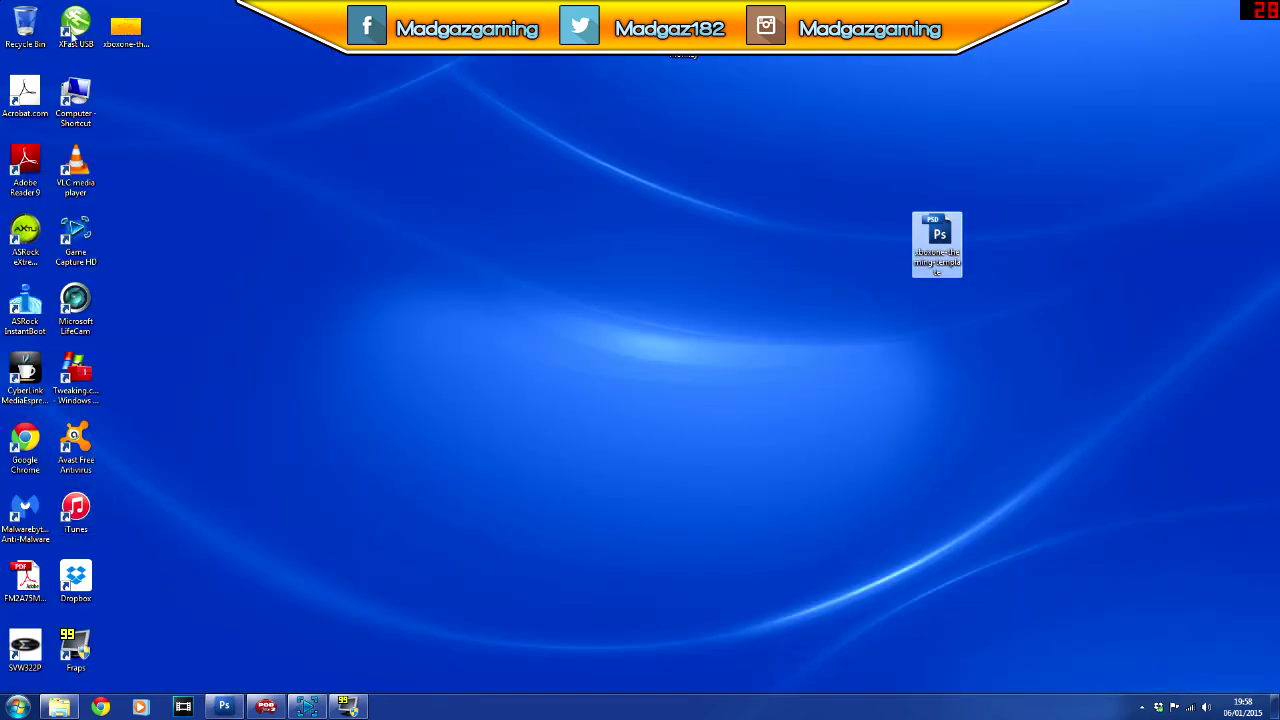
left_click(133, 44)
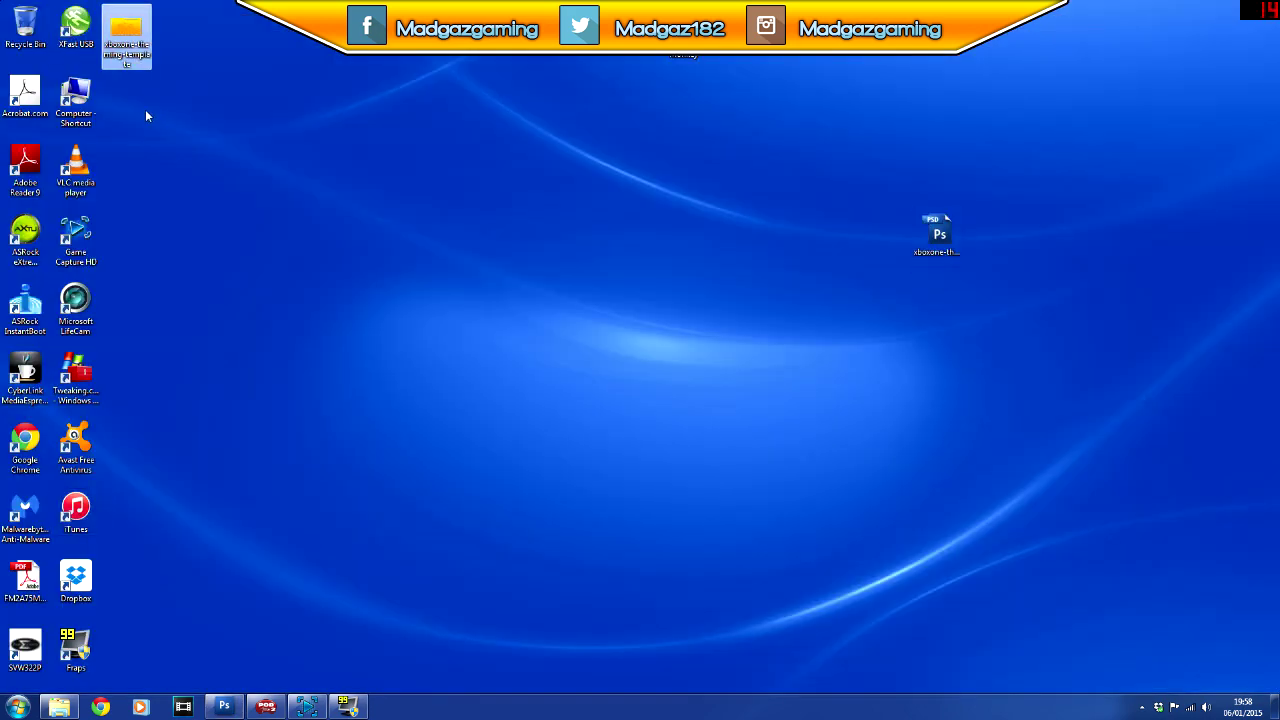
double_click(75, 102)
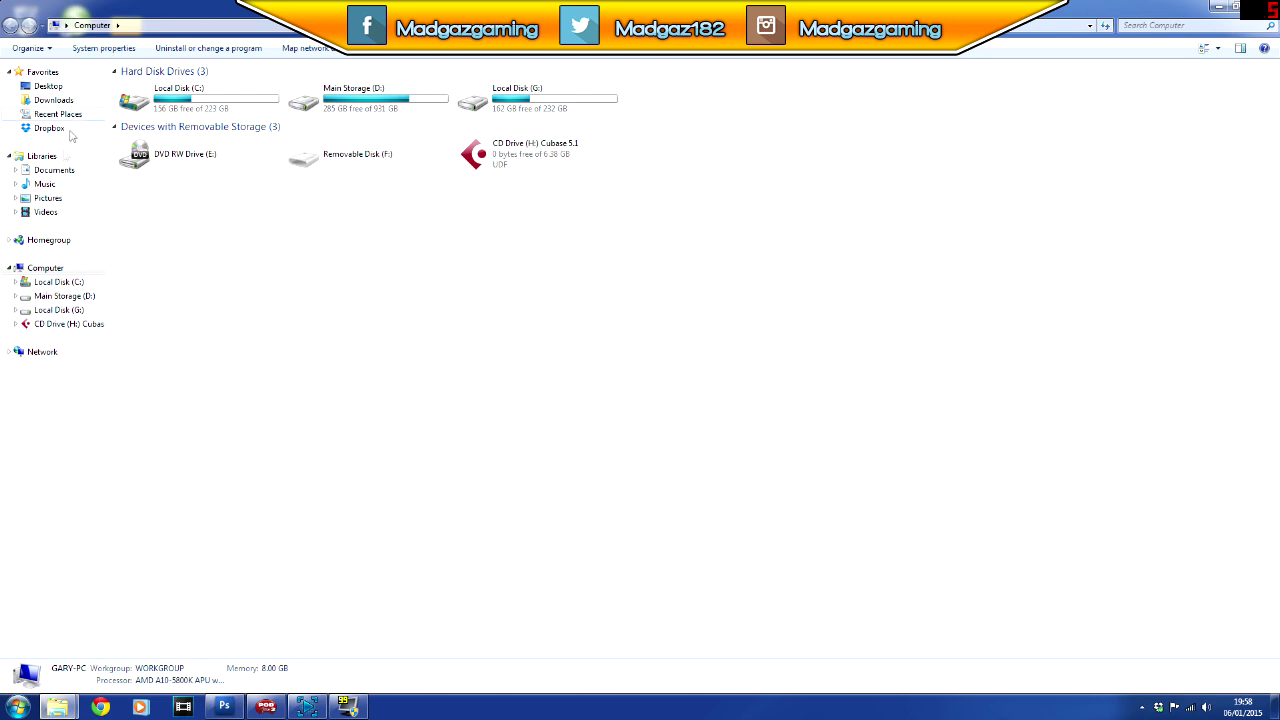
In Pictures > My Pictures, create a folder named 'XBOX ONE THEMES' and open it.
left_click(17, 200)
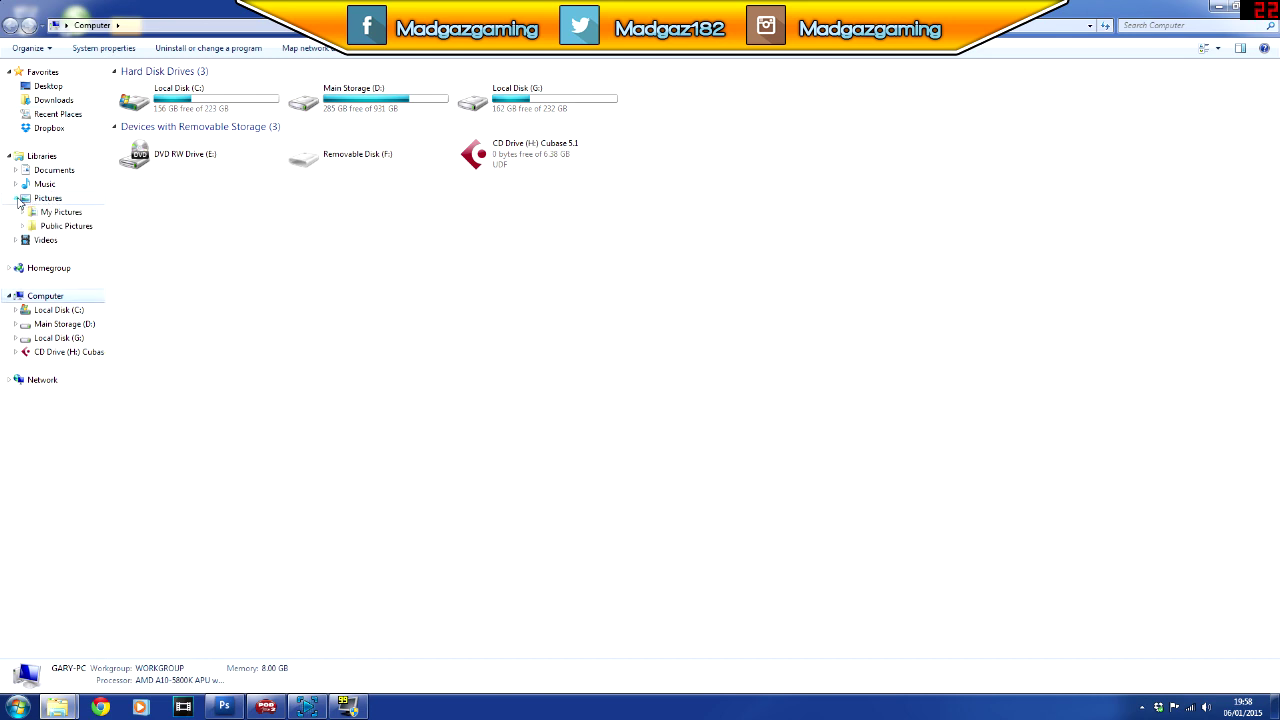
left_click(55, 213)
right_click(427, 277)
mouse_move(500, 440)
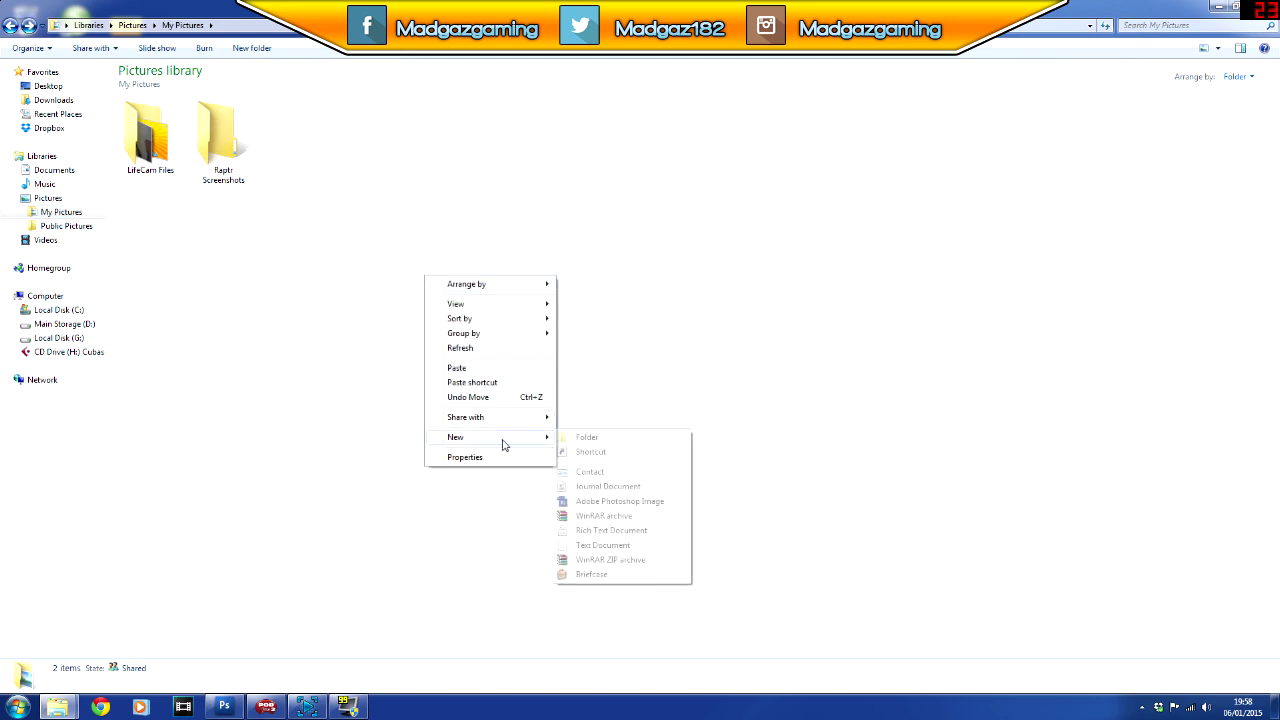
left_click(587, 445)
type("XB")
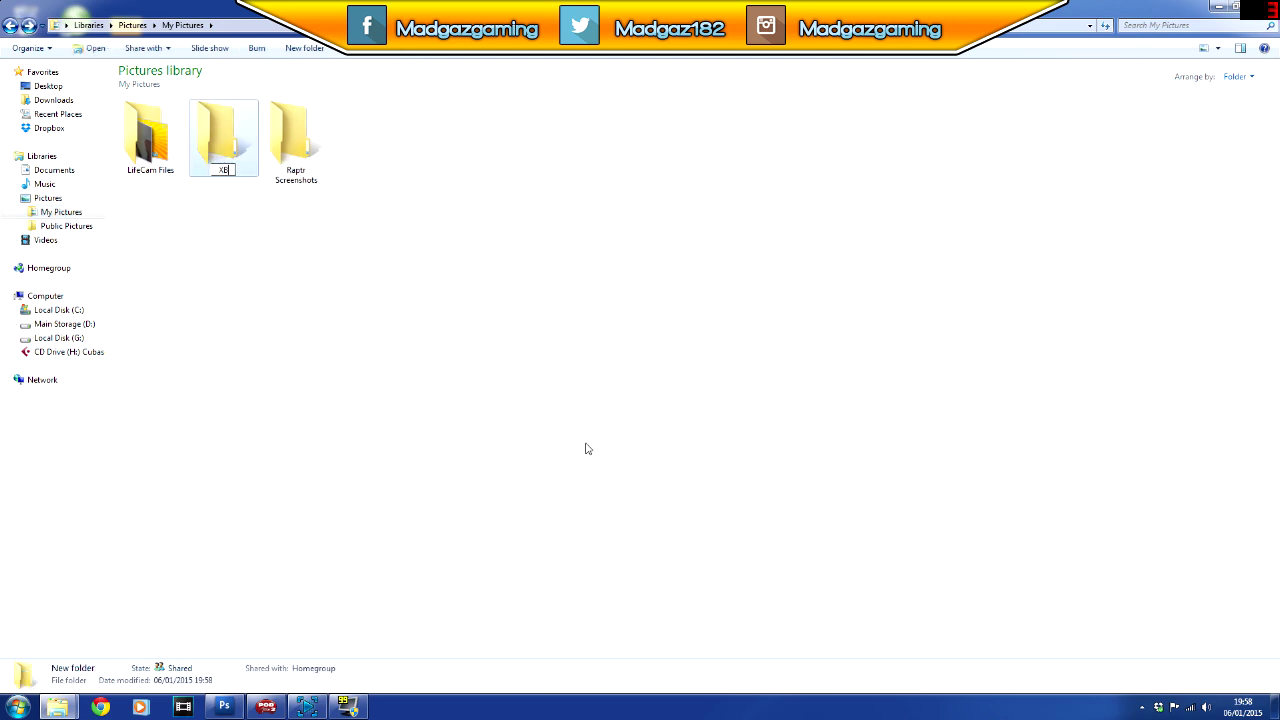
type("OX ONE THEMENS")
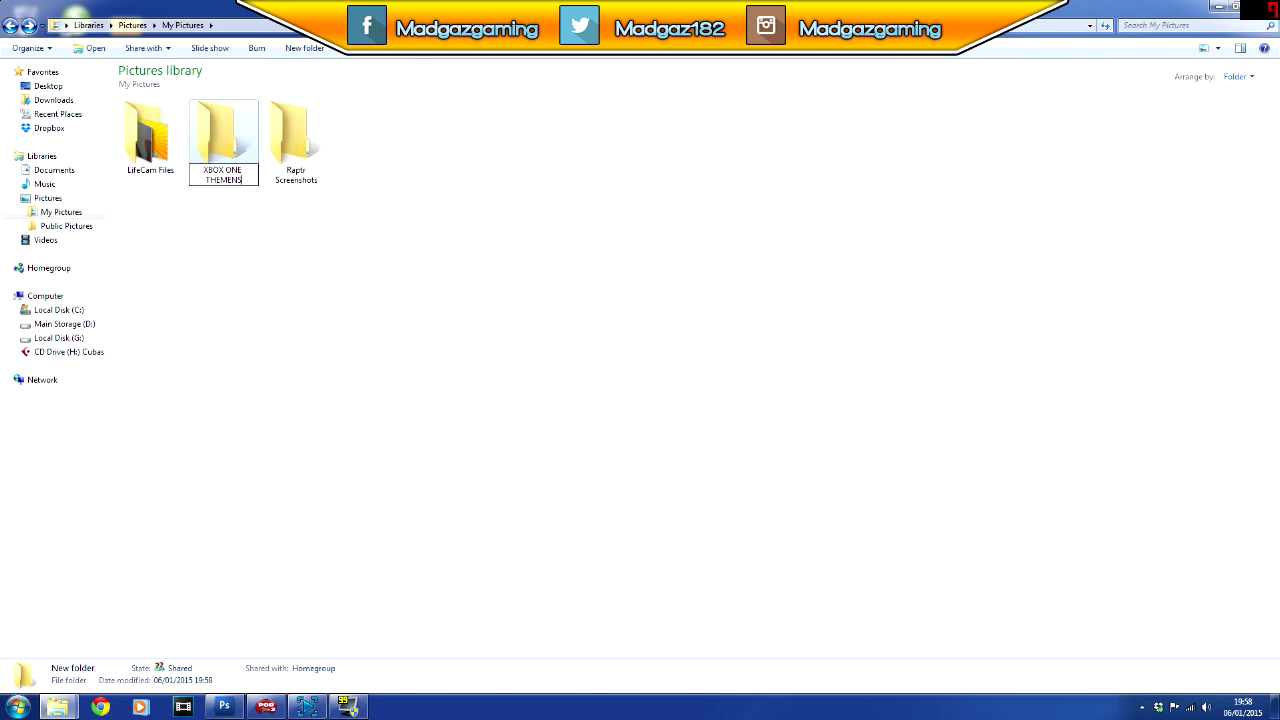
key("BackSpace")
key("BackSpace")
type("S")
left_click(420, 330)
double_click(316, 150)
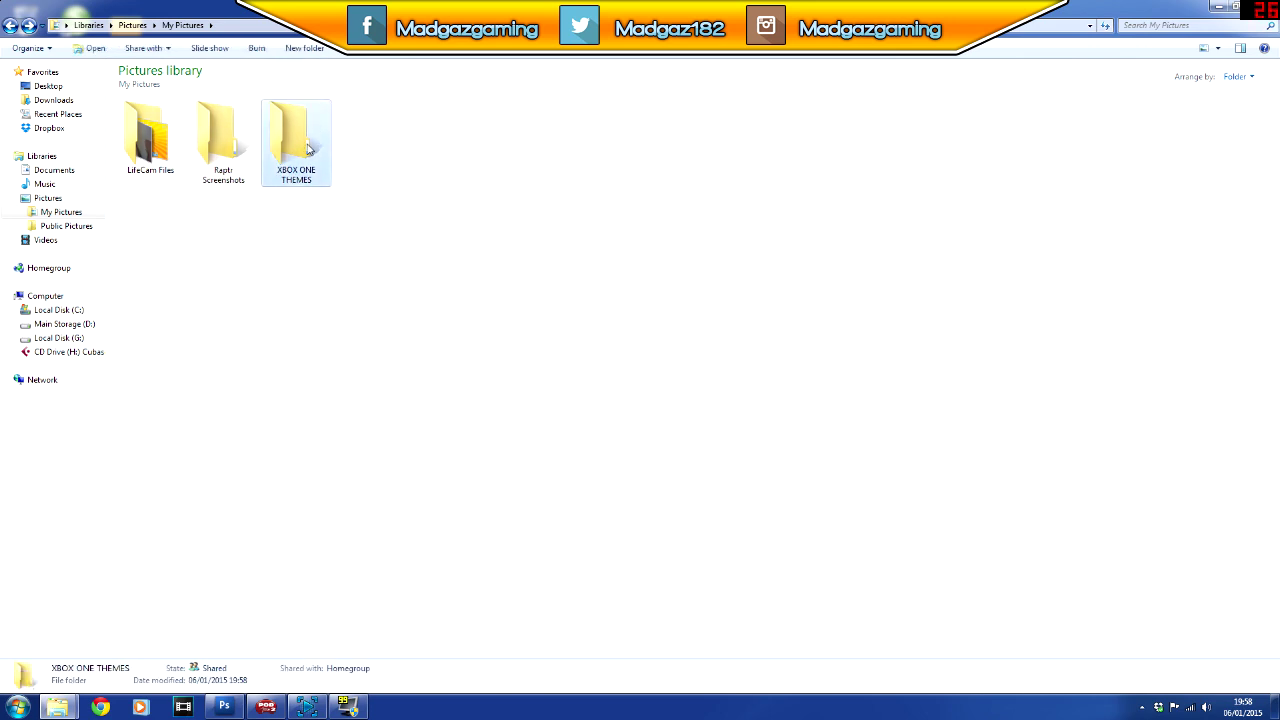
Paste the xboxone-theming-template image into XBOX ONE THEMES and return to the desktop.
right_click(346, 271)
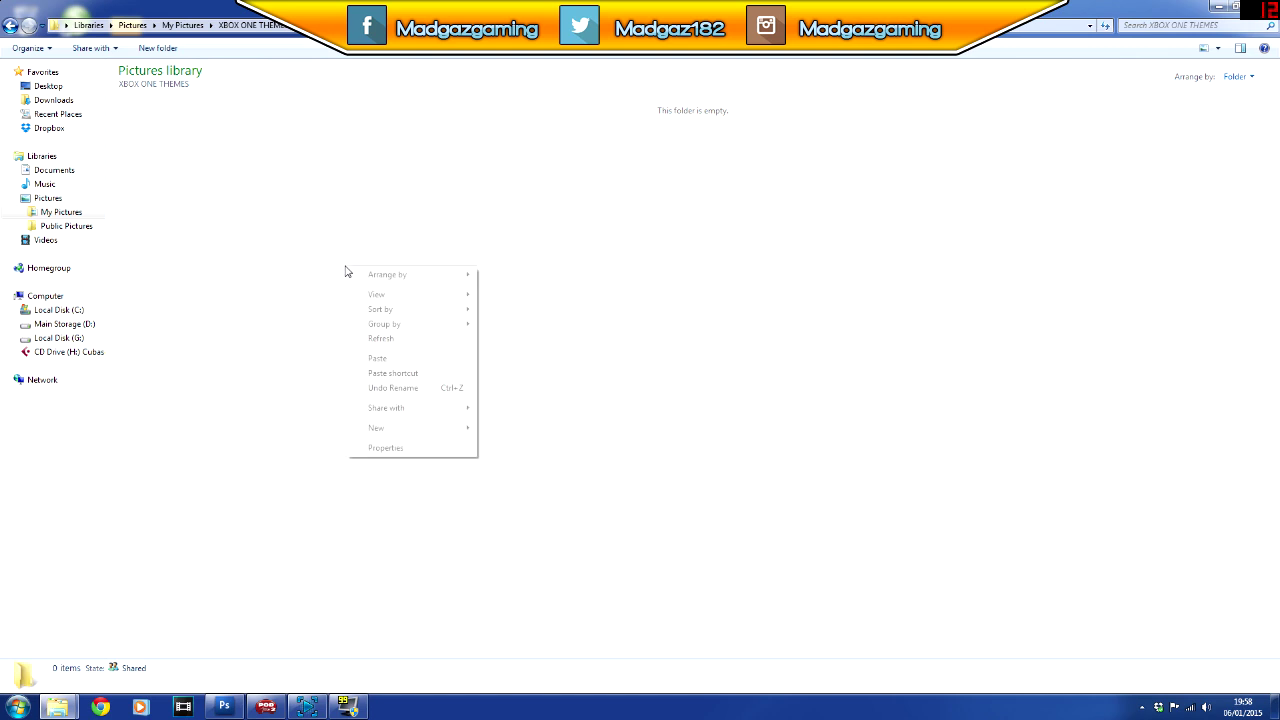
left_click(413, 358)
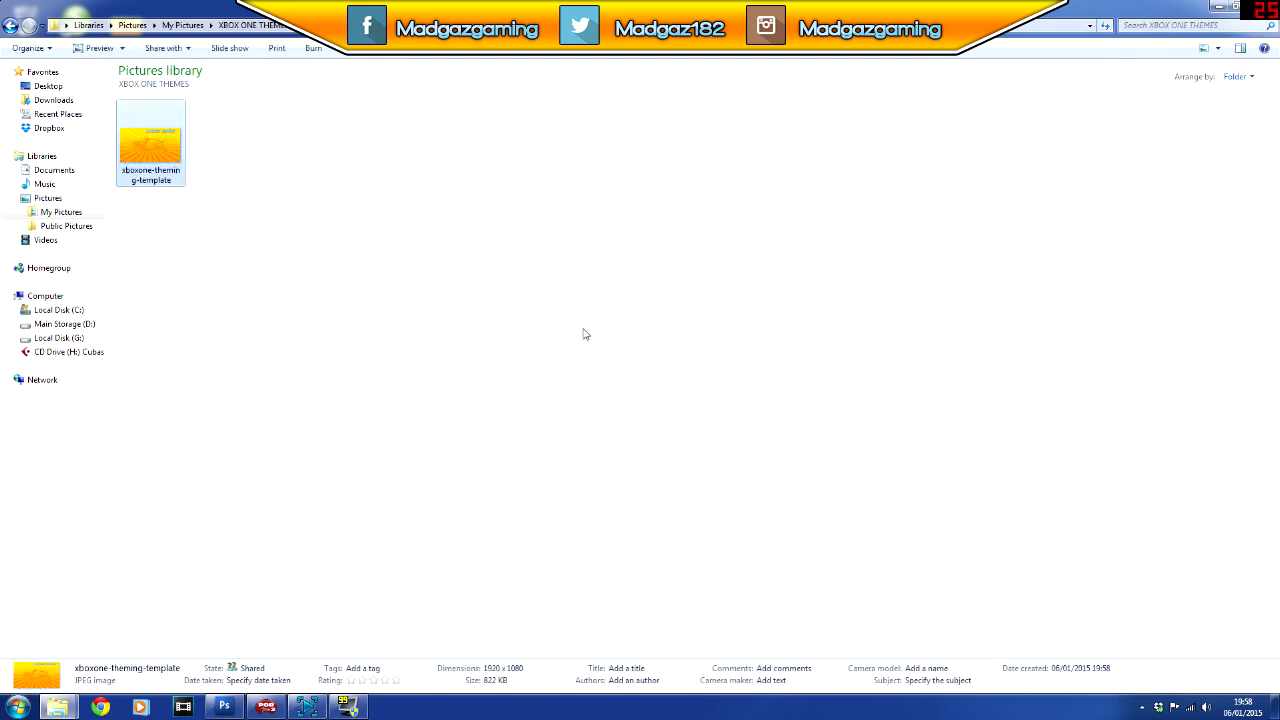
left_click(585, 334)
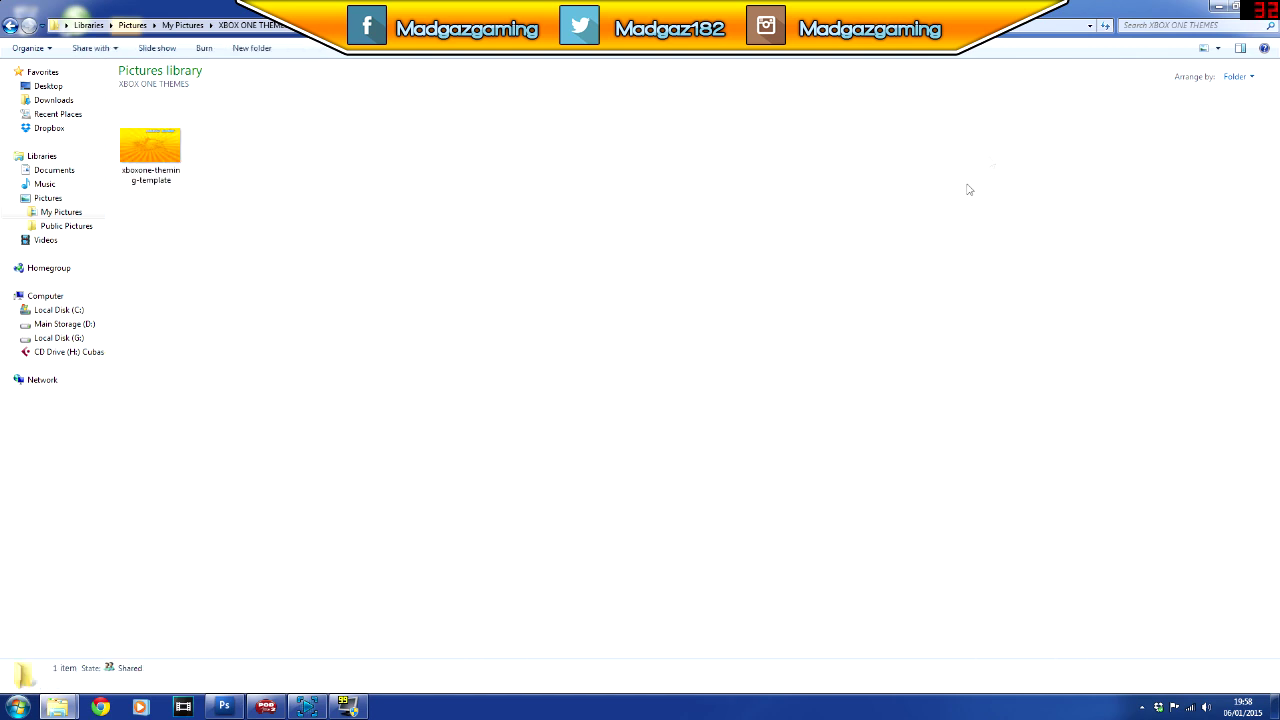
key("super+d")
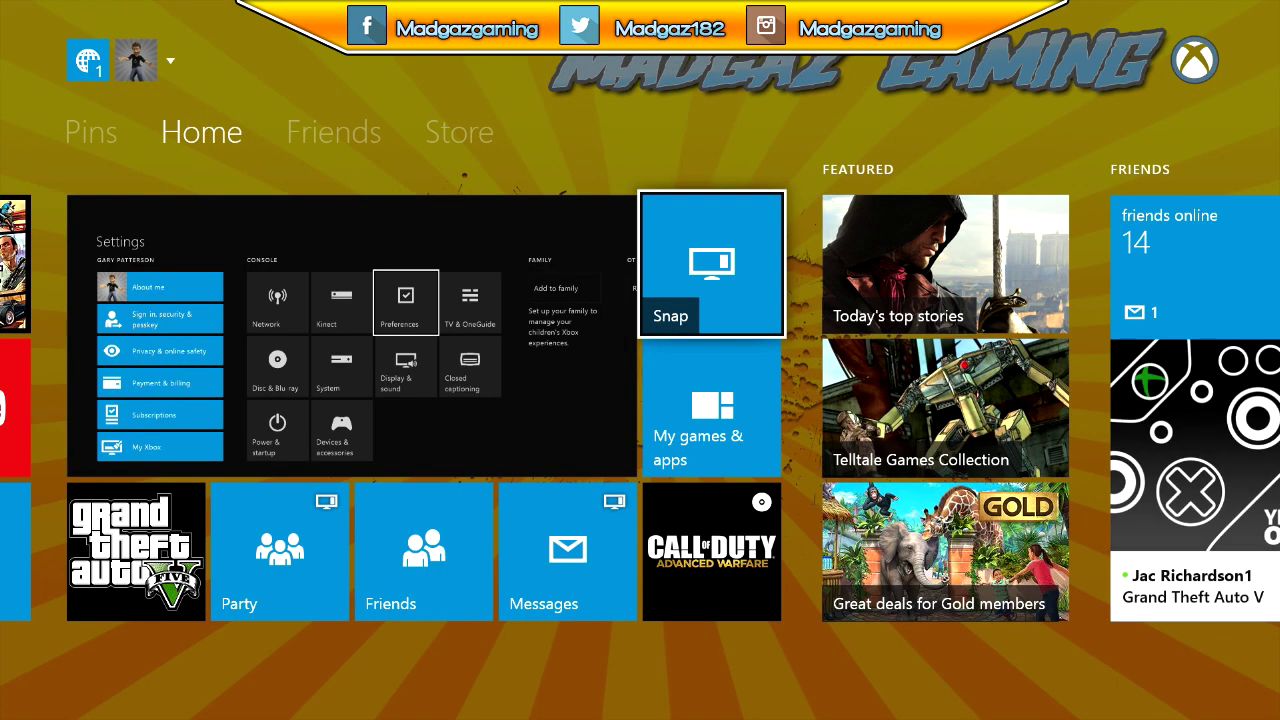
Go to Settings > My Xbox > My background and choose Custom image.
key("Menu")
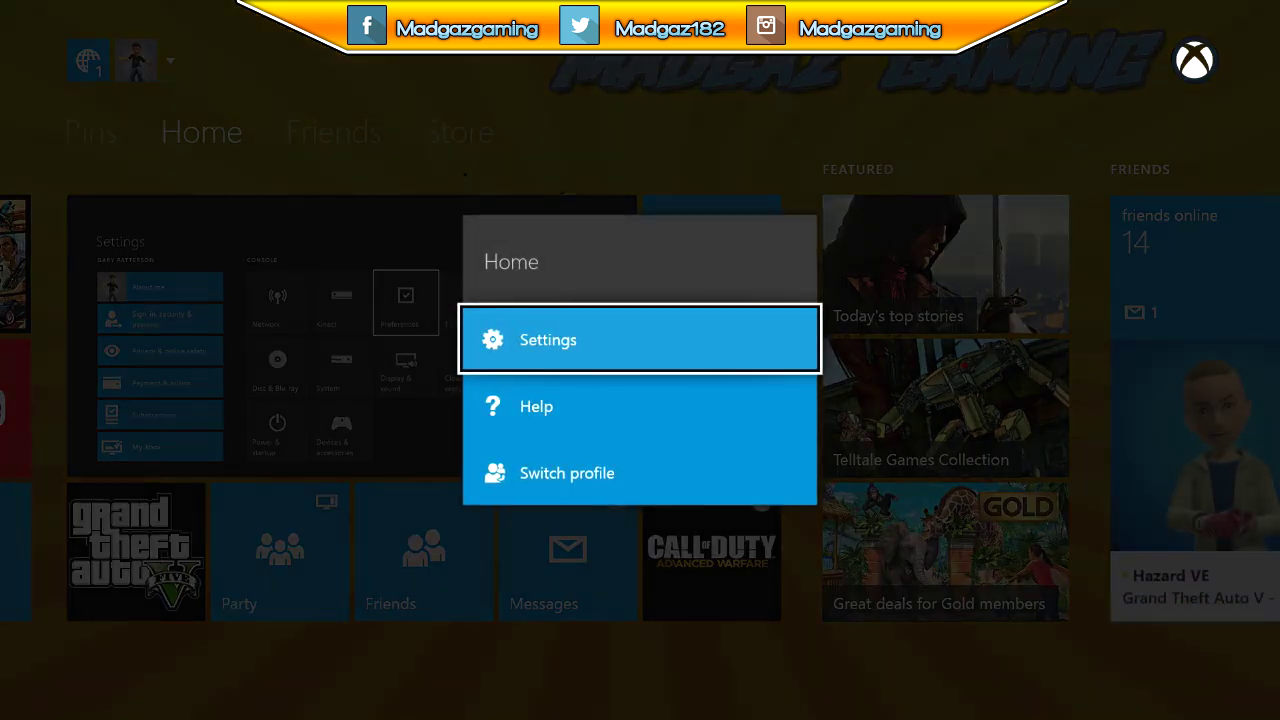
key("Return")
key("Left")
key("Left")
key("Left")
key("Down")
key("Down")
key("Down")
key("Down")
key("Down")
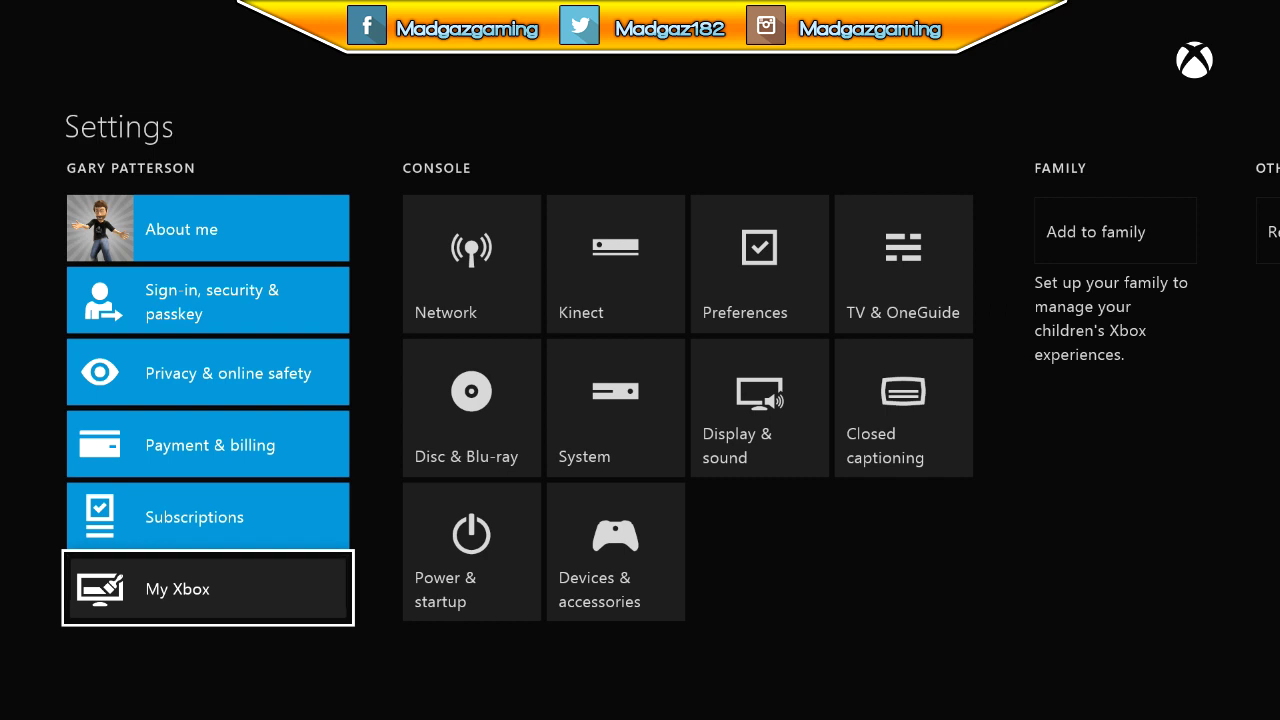
key("Return")
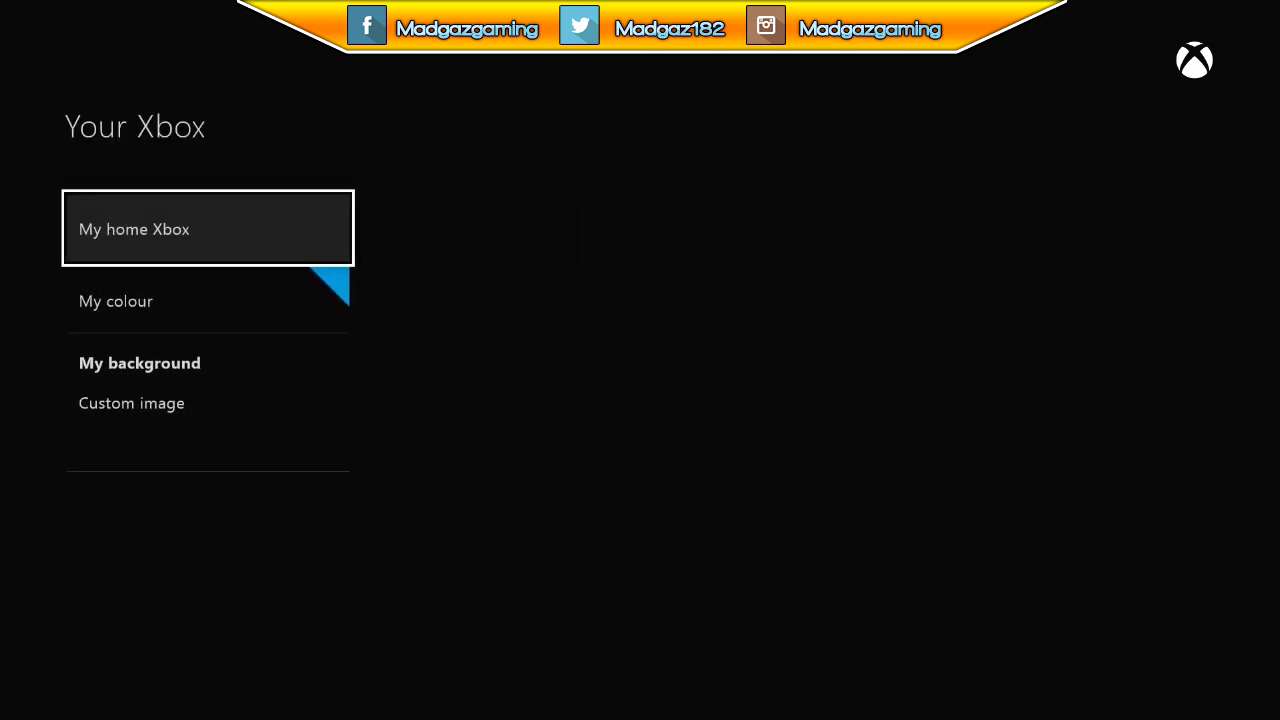
key("Down")
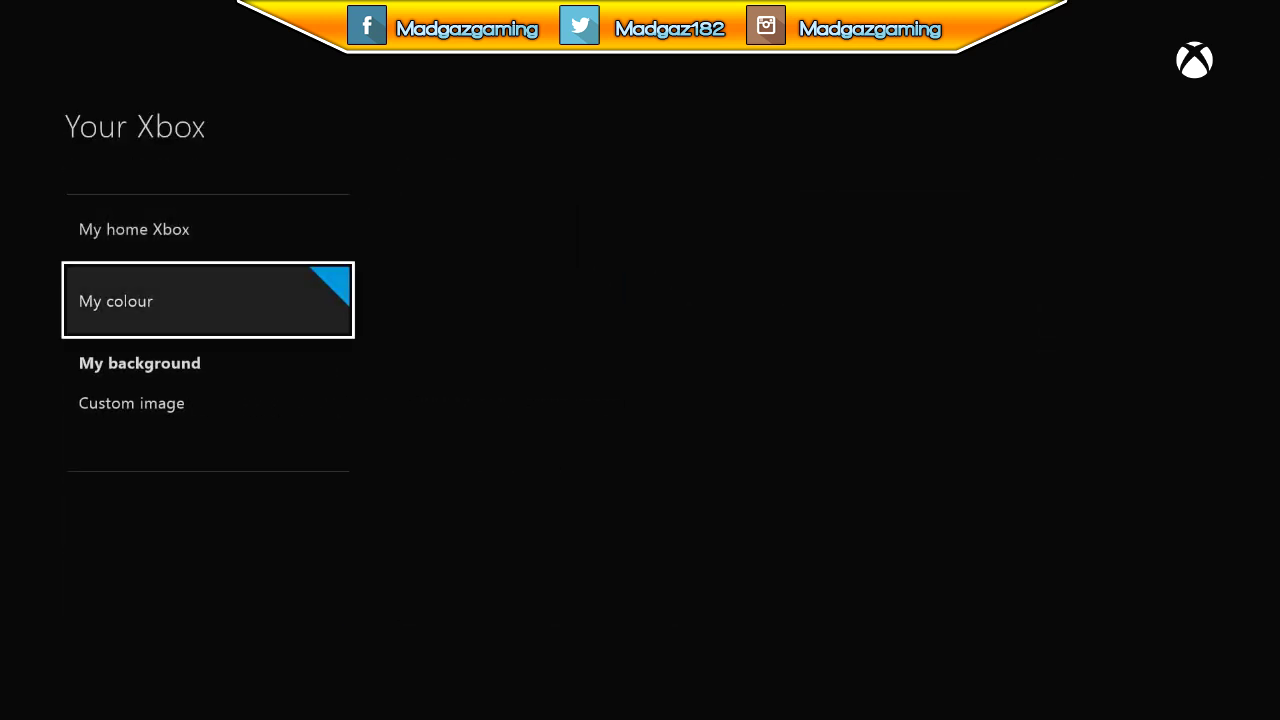
key("Down")
key("Return")
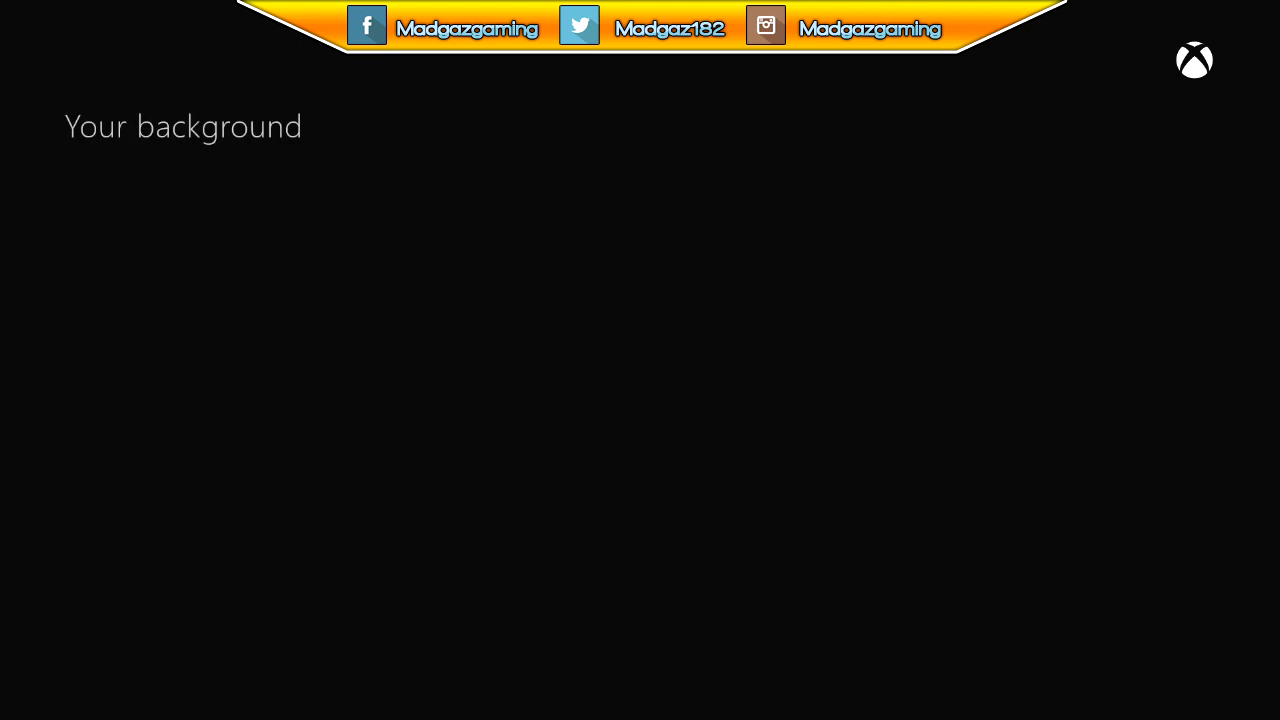
key("Down")
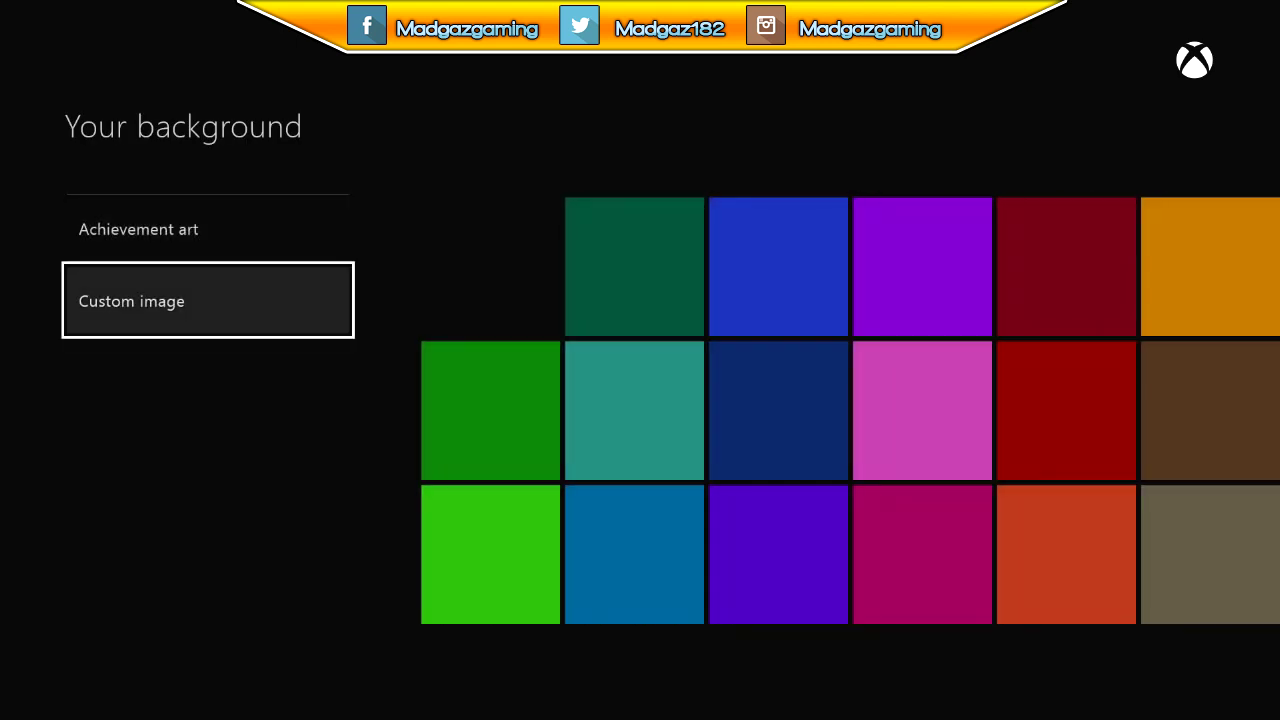
key("Return")
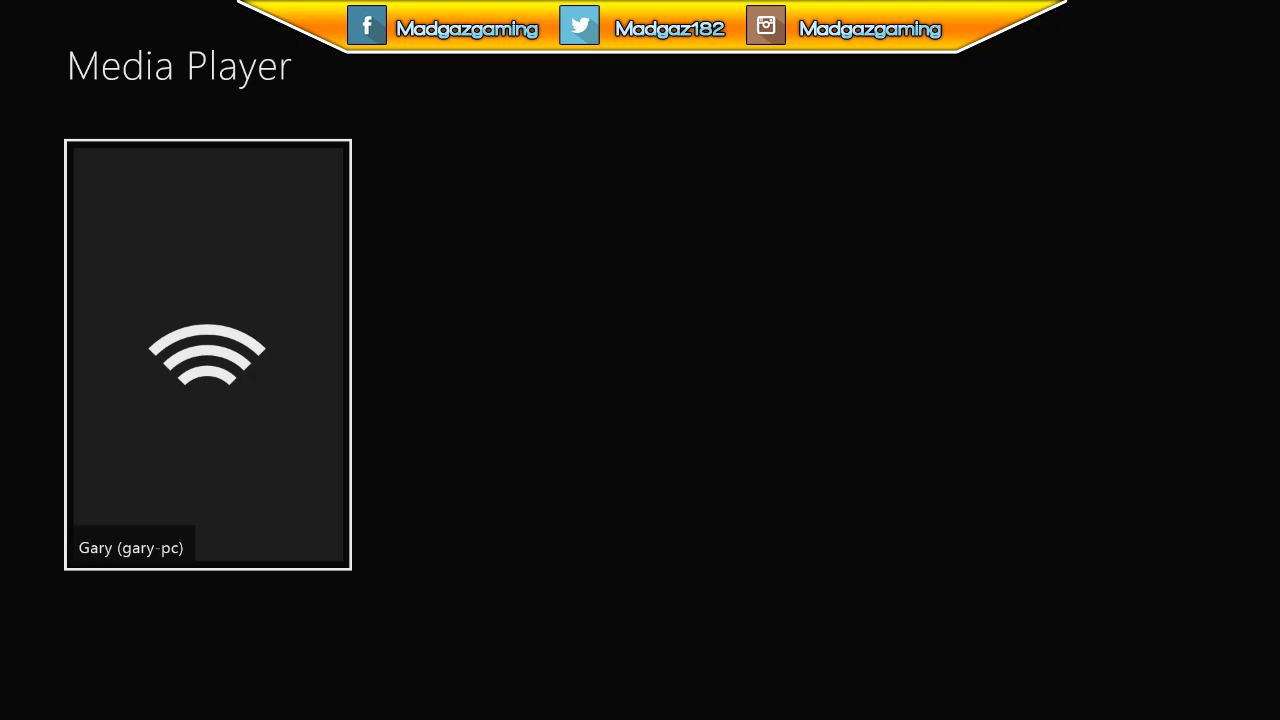
Open the PC's Pictures > All Pictures and view xboxone-theming-template full-screen.
key("Return")
key("Down")
key("Right")
key("Return")
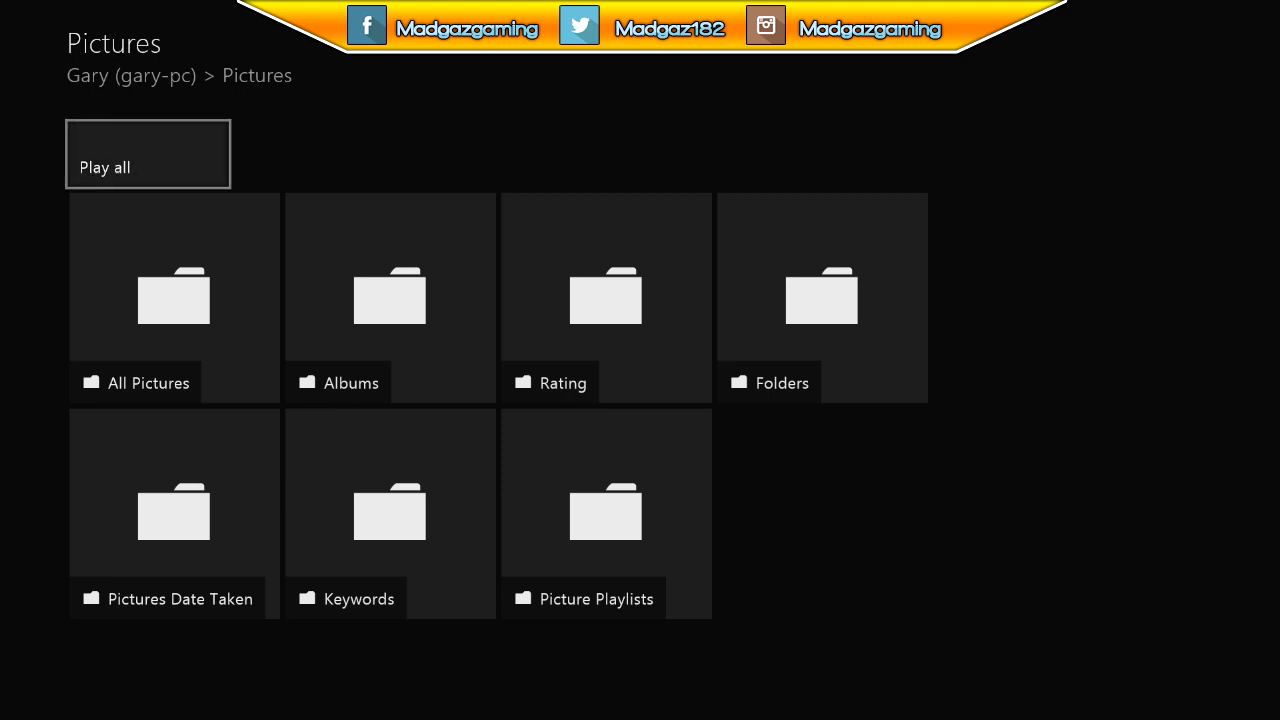
key("Down")
key("Return")
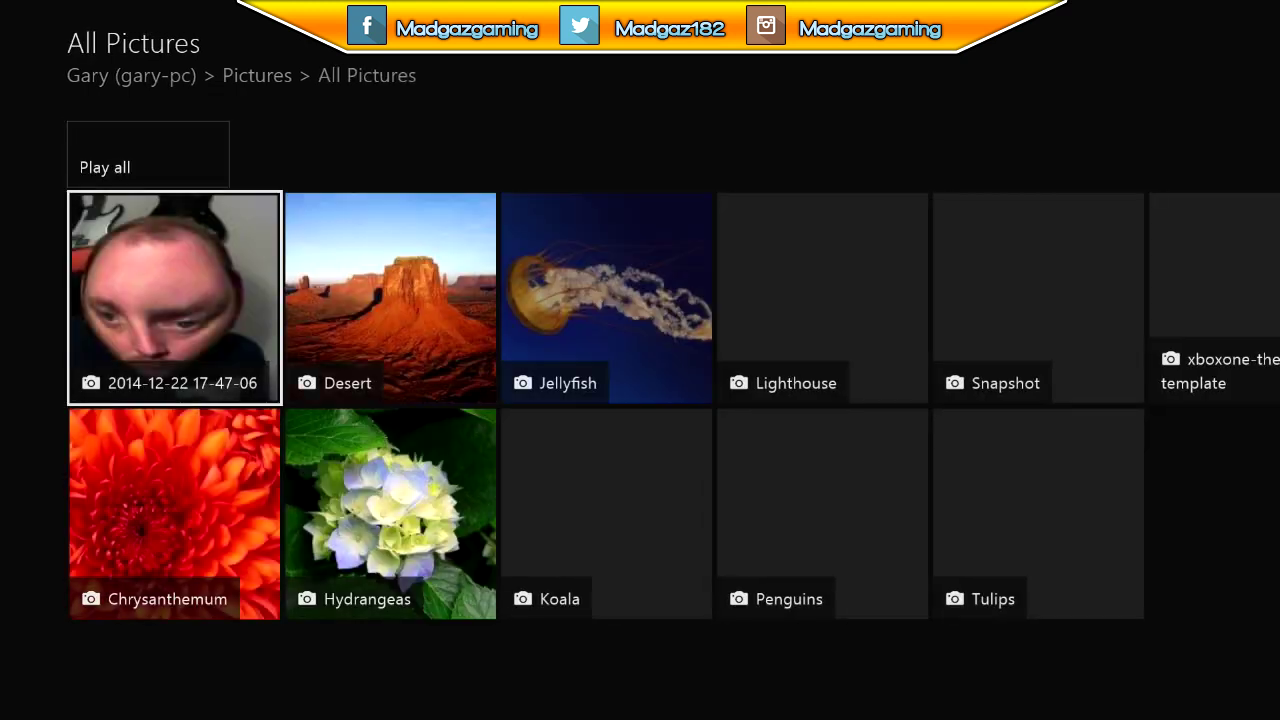
key("Right")
key("Right")
key("Right")
key("Right")
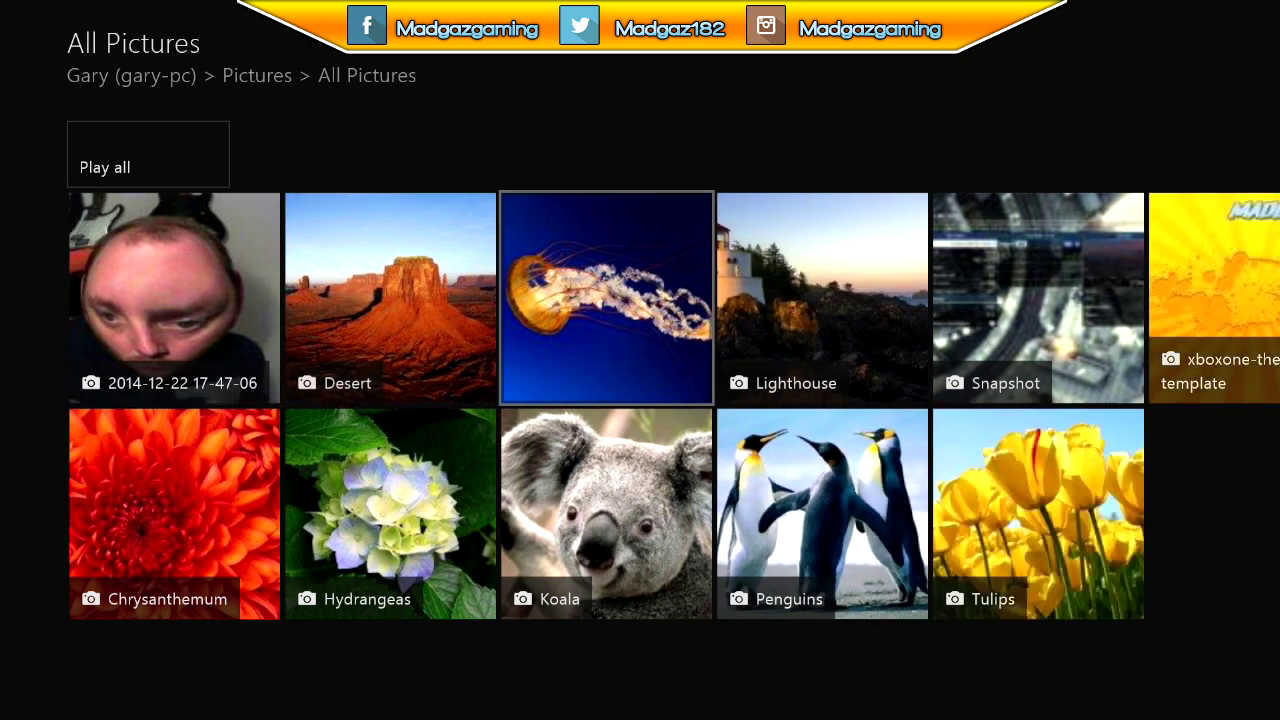
key("Right")
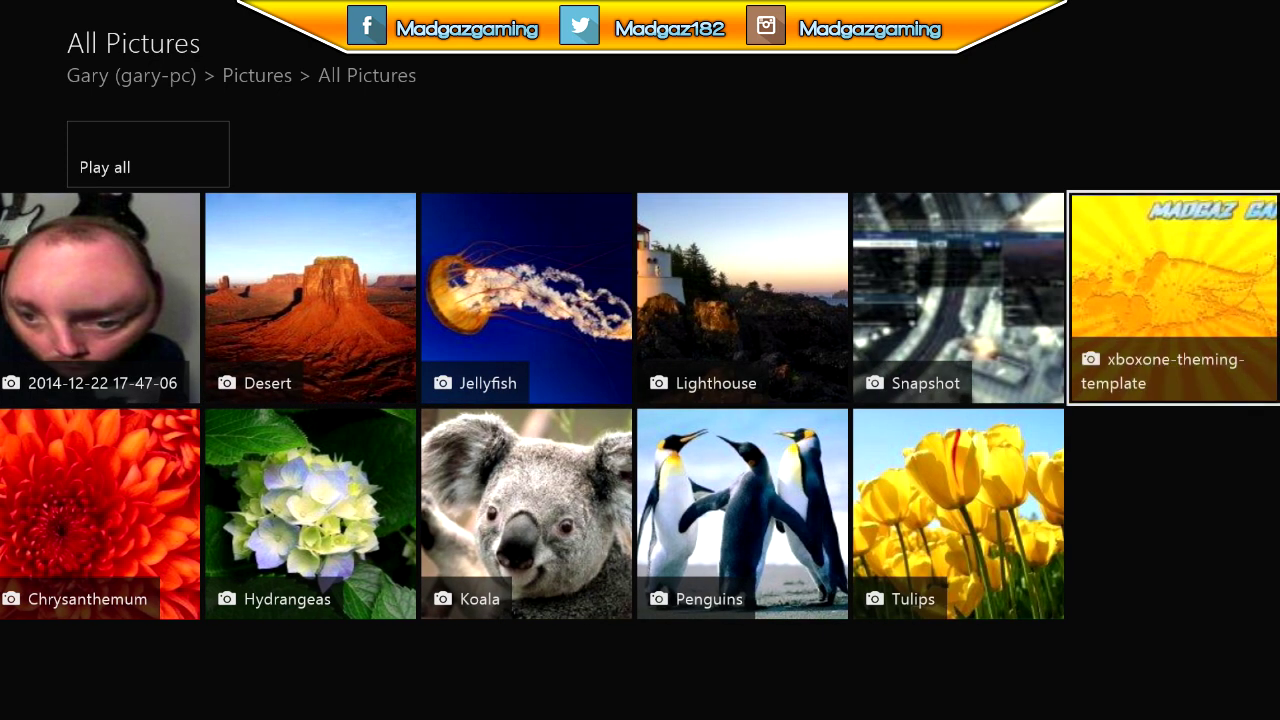
key("Return")
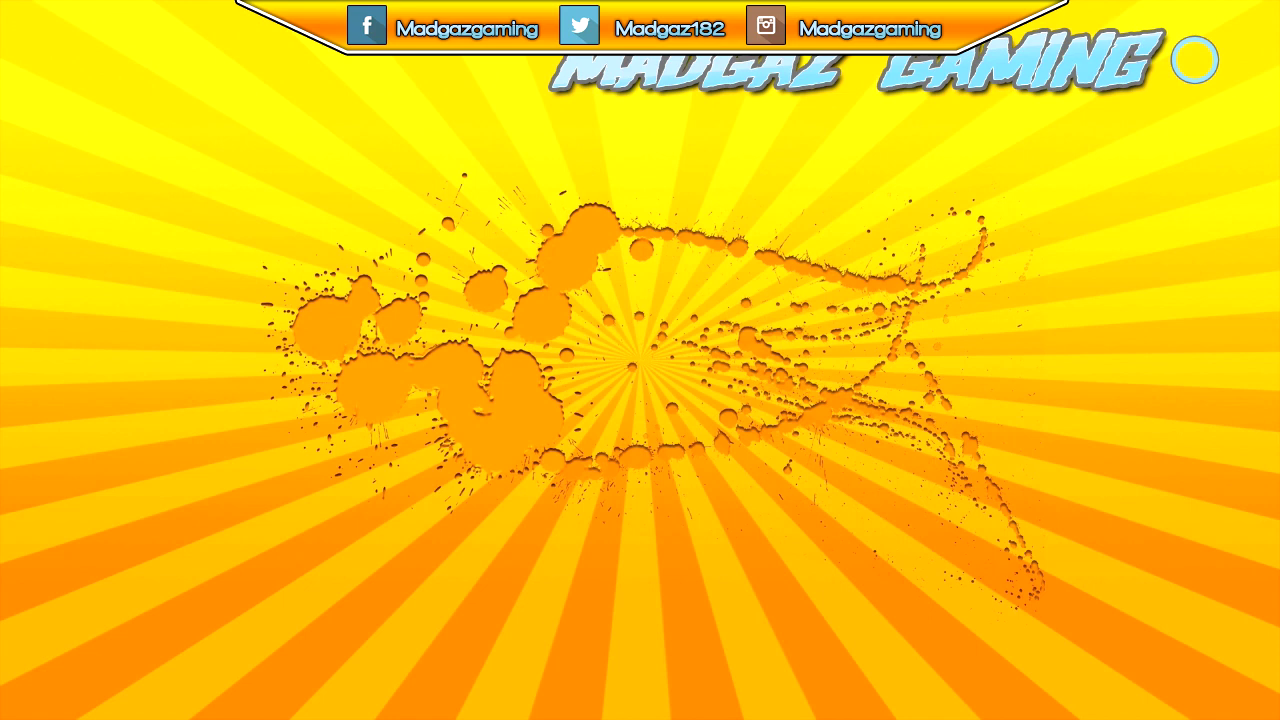
Set the displayed template picture as the dashboard background.
key("Menu")
key("Down")
key("Down")
key("Return")
Return Home and move through Friends to the Store page over the new background.
key("Home")
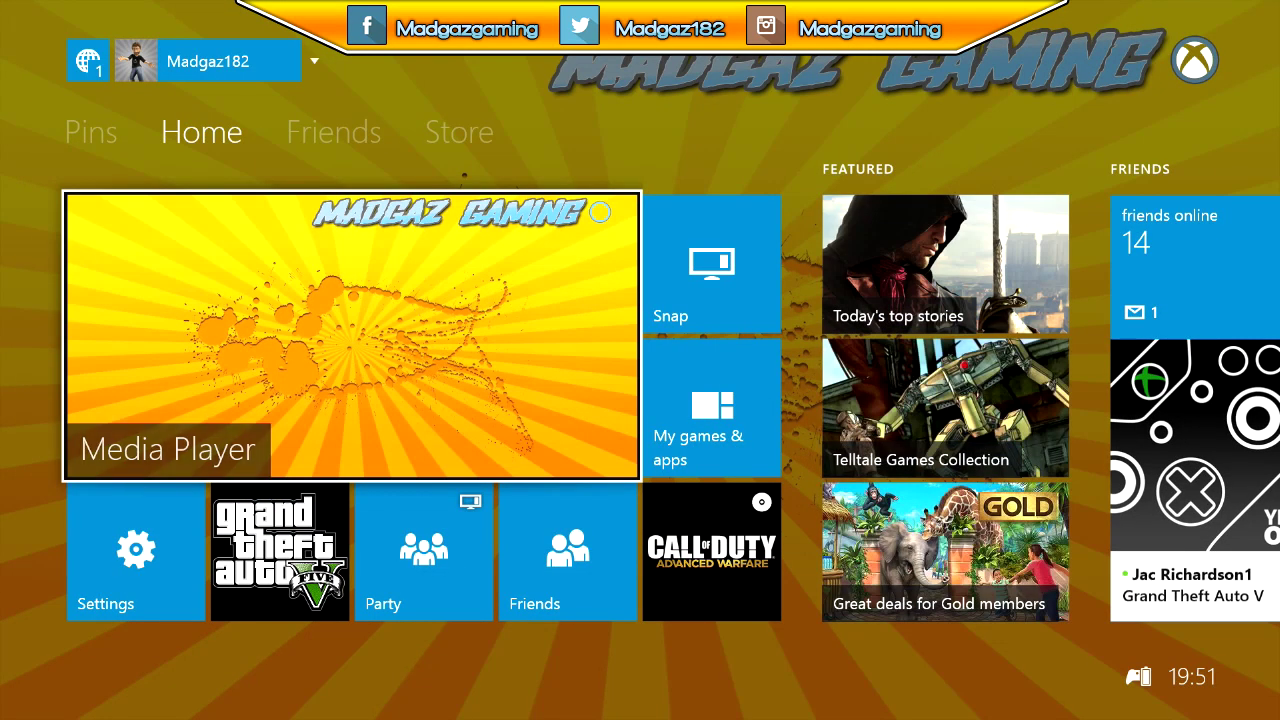
key("Right")
key("Right")
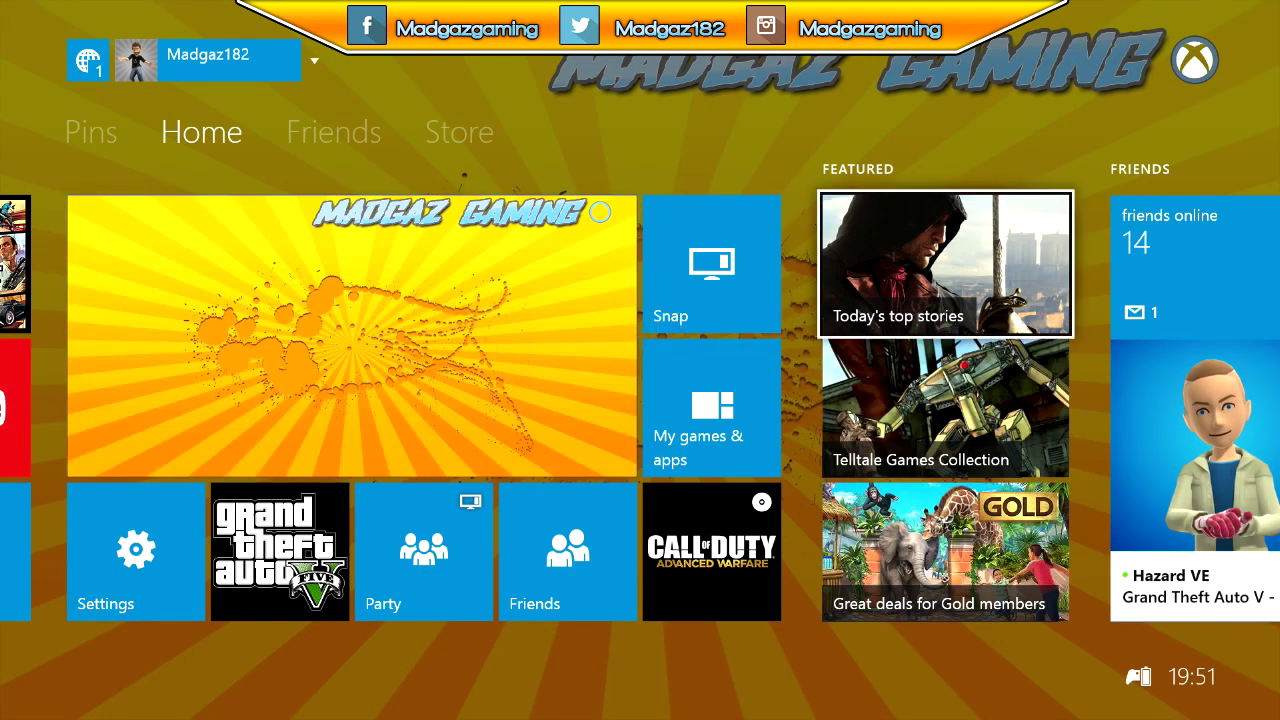
key("Right")
key("Right")
key("Right")
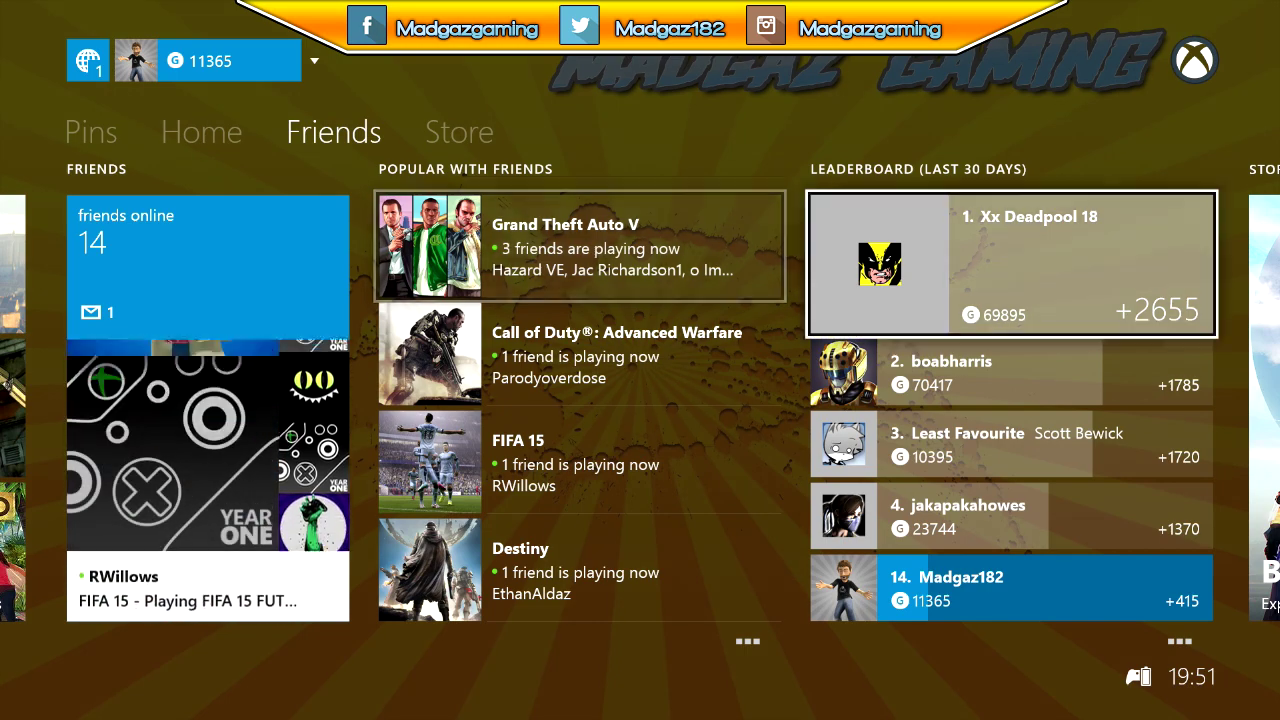
key("Right")
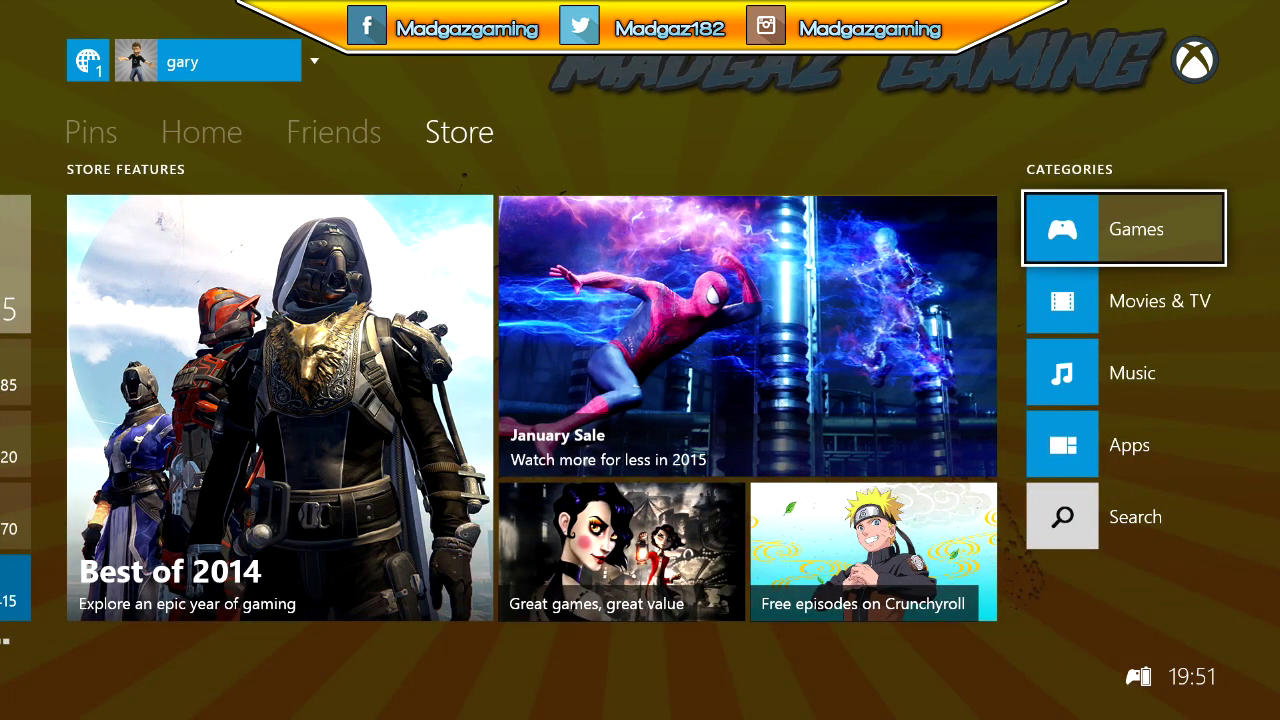